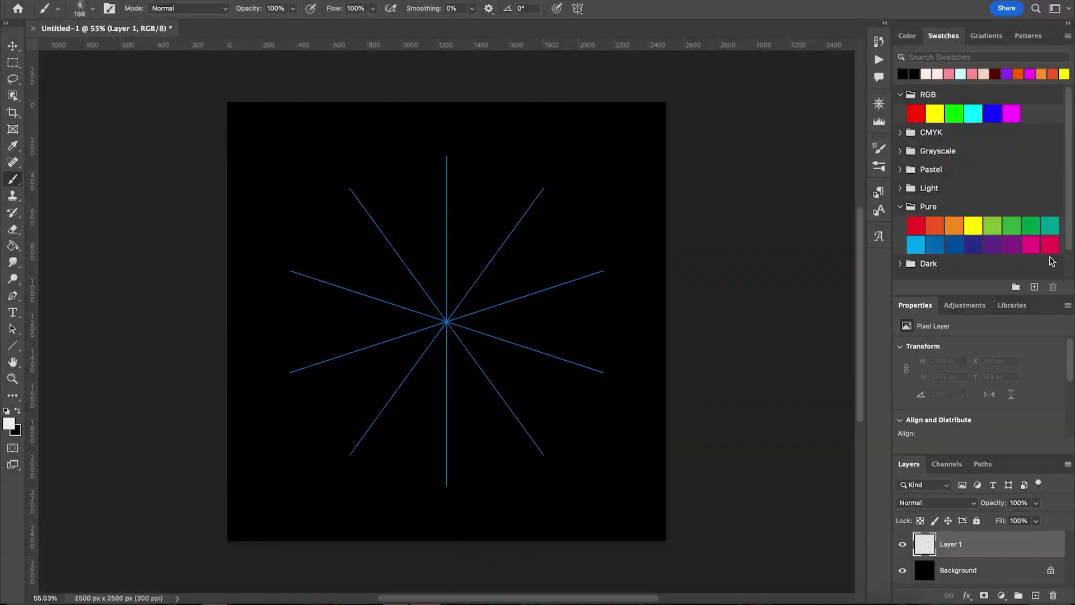
# - Paint a teal twelve-fold ring with brush 1 from Free Name Photoshop Brushes
pyautogui.scroll(-2, 985, 108)
pyautogui.click(1016, 158)
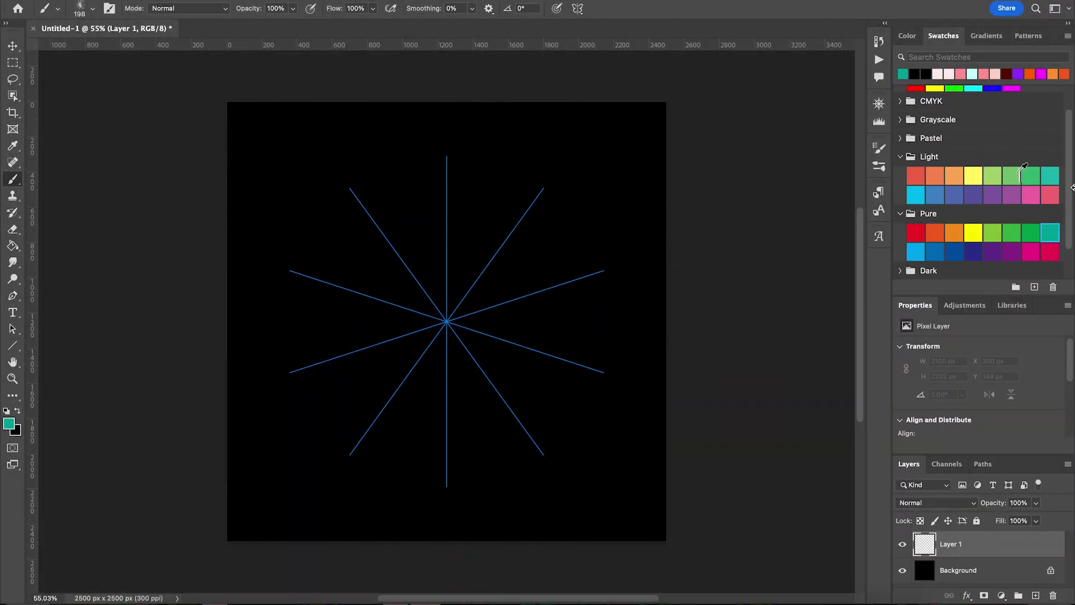
pyautogui.click(878, 148)
pyautogui.click(661, 394)
pyautogui.scroll(-5, 677, 331)
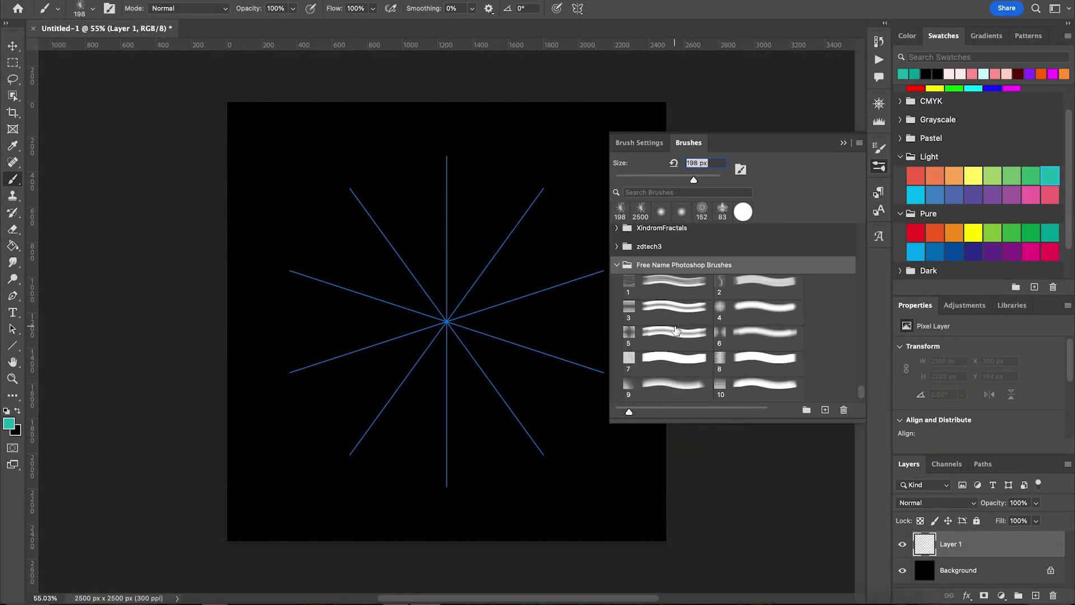
pyautogui.click(668, 286)
pyautogui.click(472, 182)
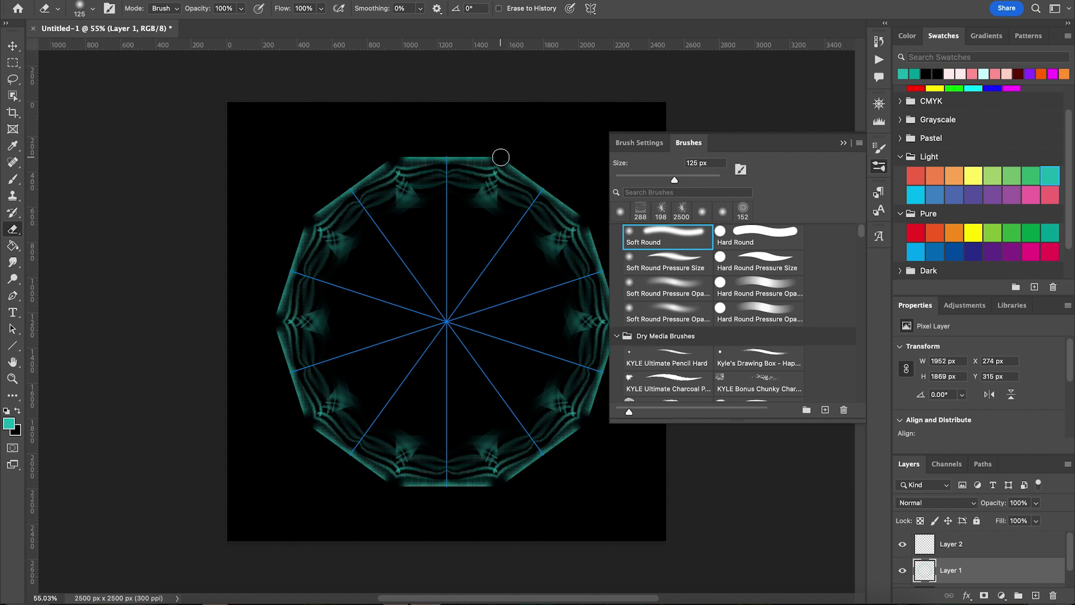
# - With Layer 2 active, import Veronica's Fractal brushes from the My Brushes folder
pyautogui.click(1033, 552)
pyautogui.press('b')
pyautogui.scroll(-10, 667, 333)
pyautogui.scroll(-5, 667, 333)
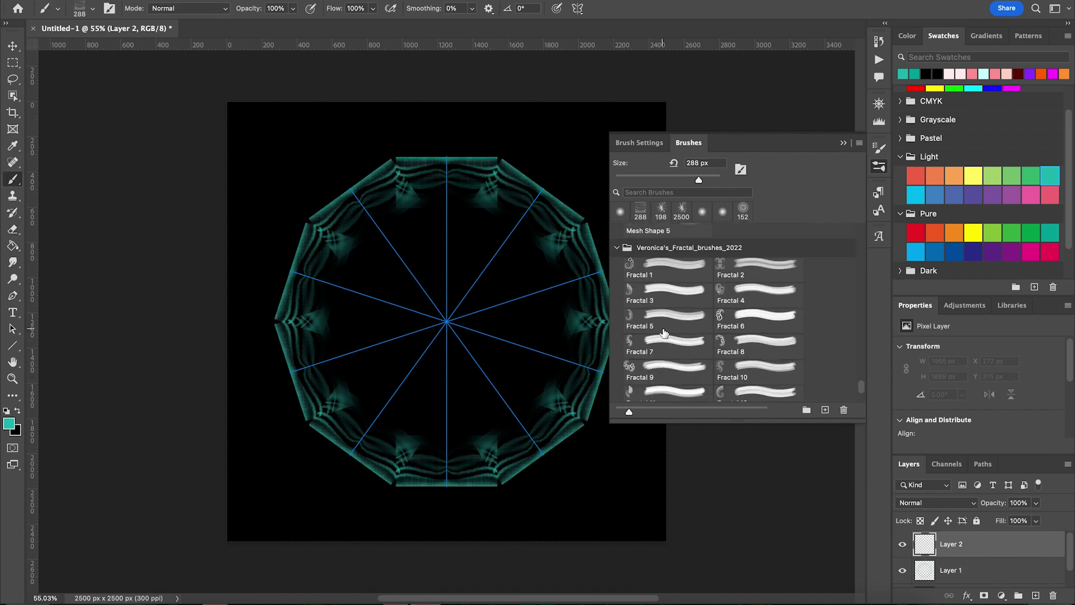
pyautogui.scroll(-5, 667, 333)
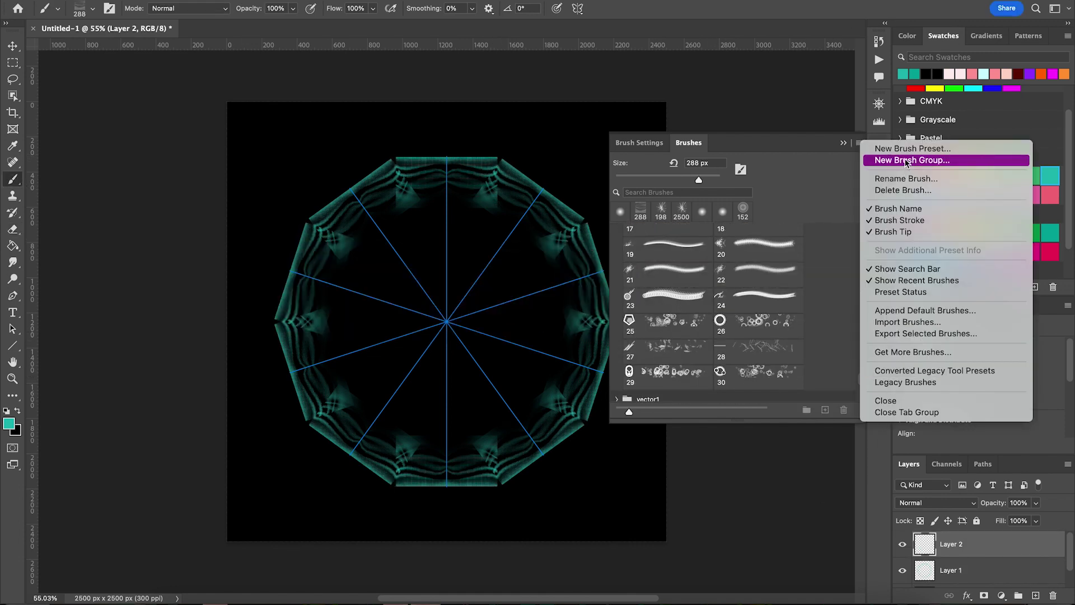
pyautogui.click(907, 322)
pyautogui.click(334, 184)
pyautogui.doubleClick(737, 364)
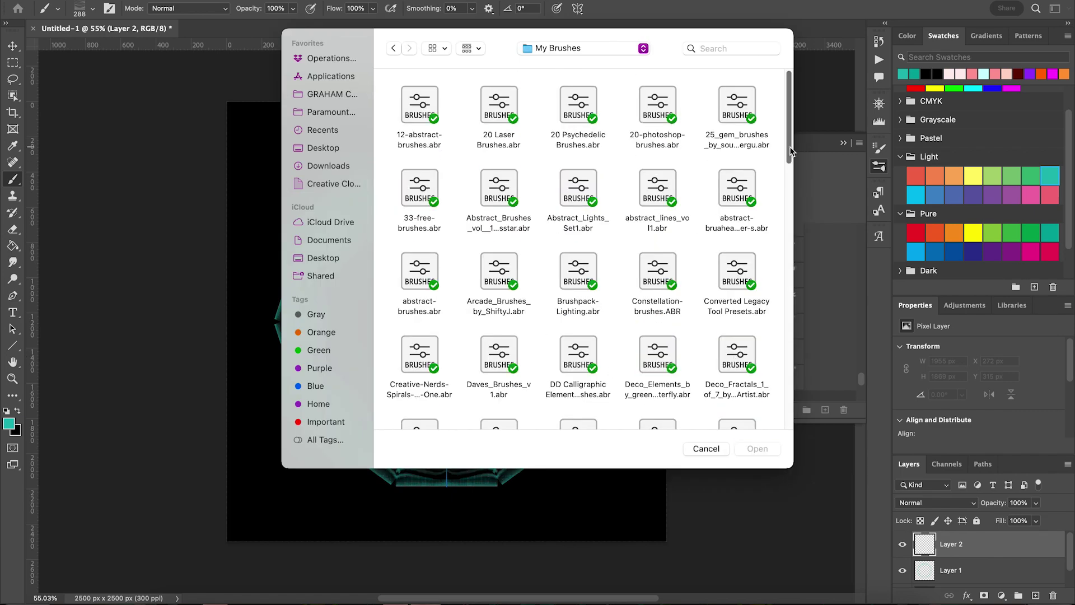
pyautogui.scroll(-10, 506, 288)
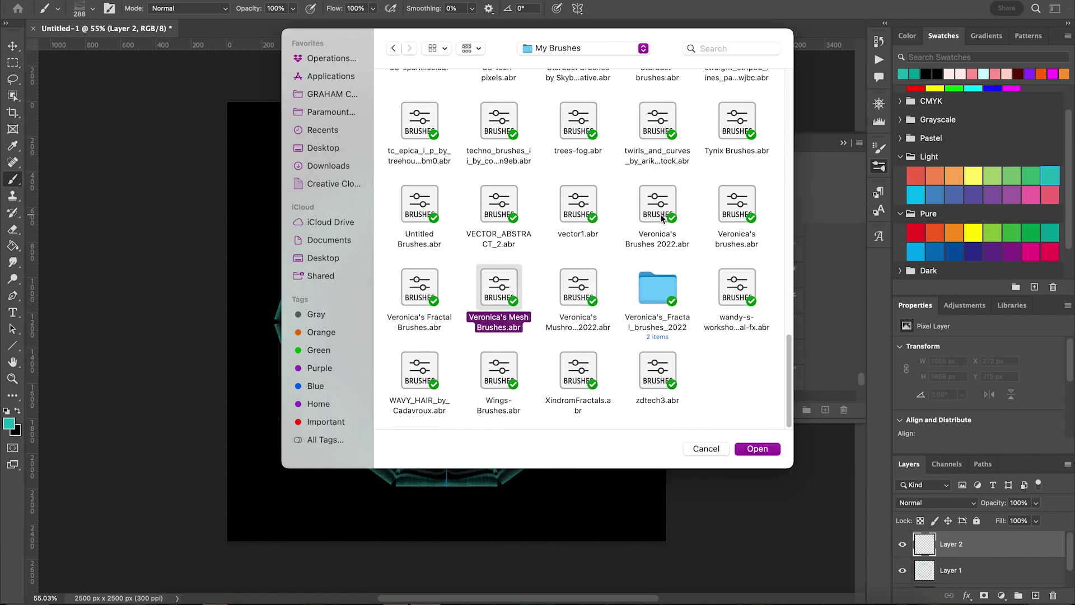
pyautogui.doubleClick(658, 288)
pyautogui.doubleClick(413, 114)
# - Delete the stray Untitled Brushes 2 group and import Veronica's Brushes 2022
pyautogui.click(842, 412)
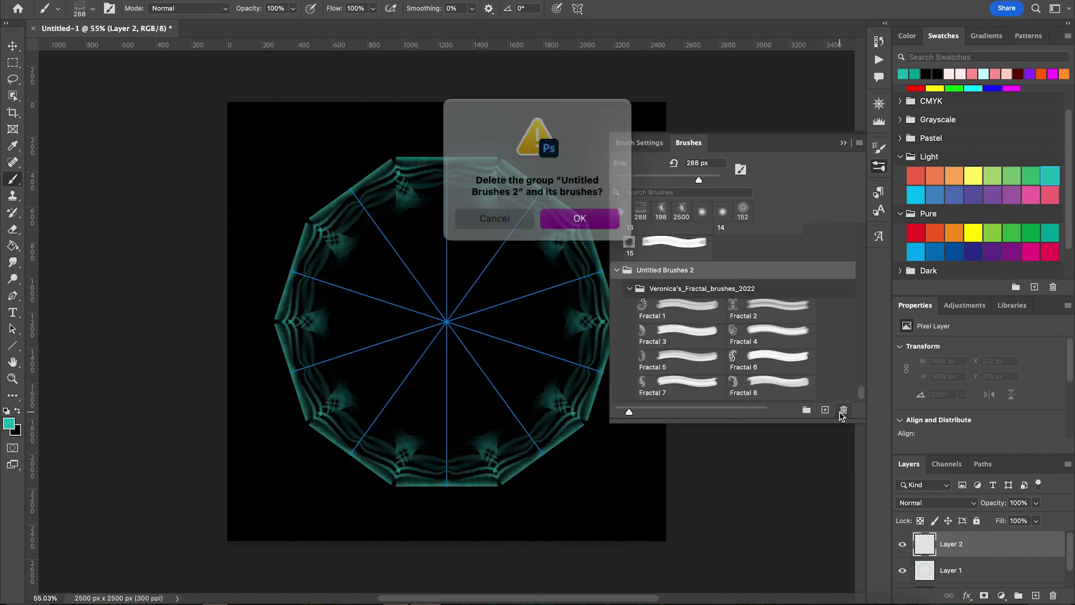
pyautogui.press('Return')
pyautogui.click(860, 143)
pyautogui.click(924, 319)
pyautogui.click(394, 48)
pyautogui.scroll(-10, 669, 197)
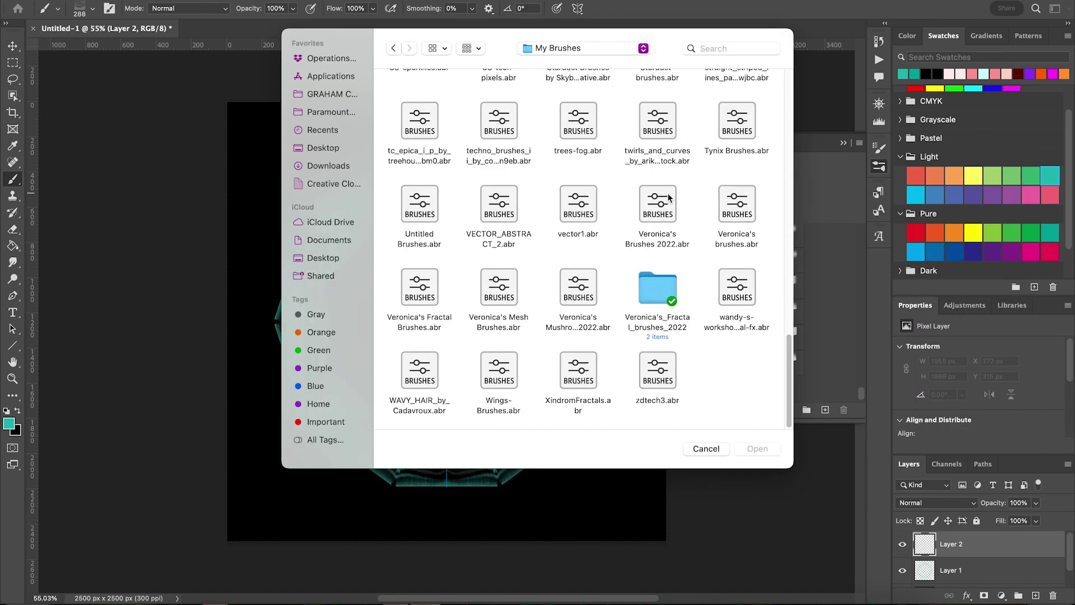
pyautogui.doubleClick(670, 197)
pyautogui.click(615, 388)
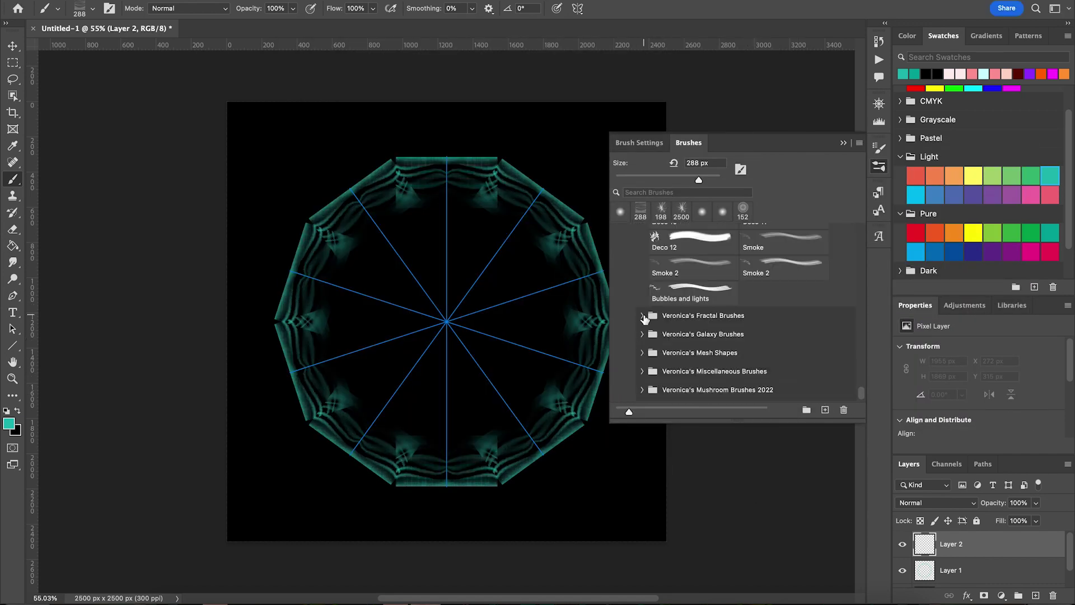
# - Stamp a teal Deco Swirl flower around the mandala centre
pyautogui.click(642, 316)
pyautogui.scroll(-5, 728, 308)
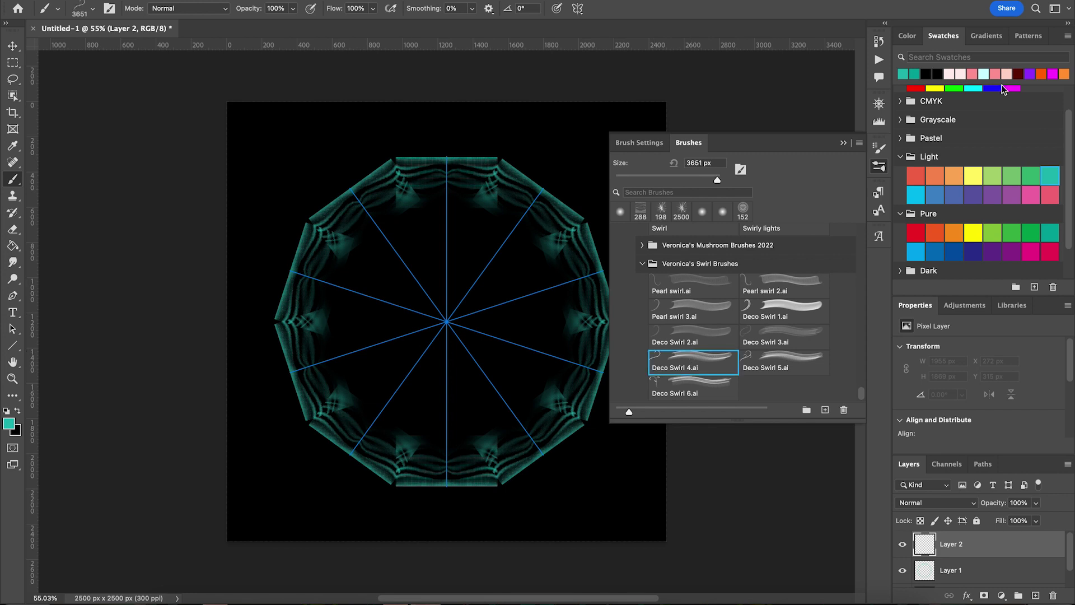
pyautogui.click(491, 289)
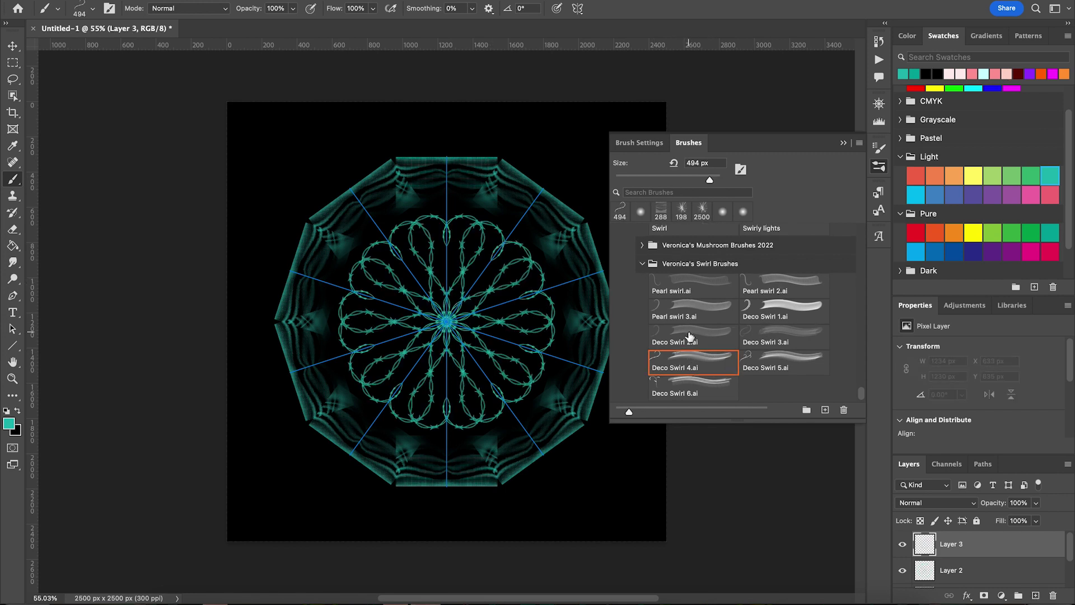
pyautogui.scroll(3, 690, 336)
pyautogui.scroll(3, 697, 343)
pyautogui.scroll(3, 705, 349)
pyautogui.scroll(3, 712, 356)
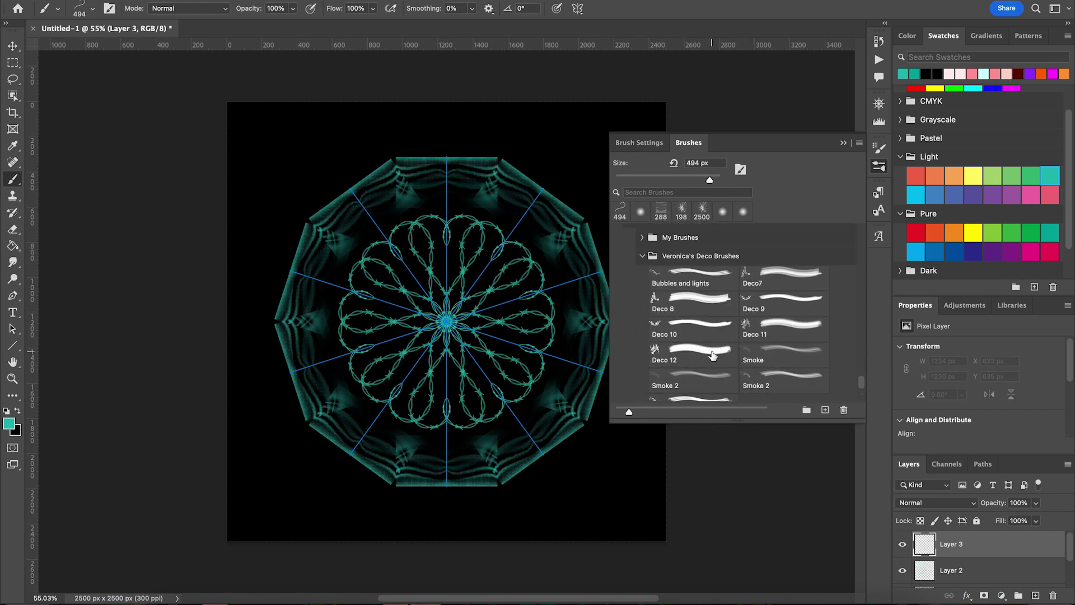
pyautogui.scroll(-1, 712, 355)
# - Paint a blue ring of Bubbles and lights around the mandala
pyautogui.click(712, 357)
pyautogui.click(487, 199)
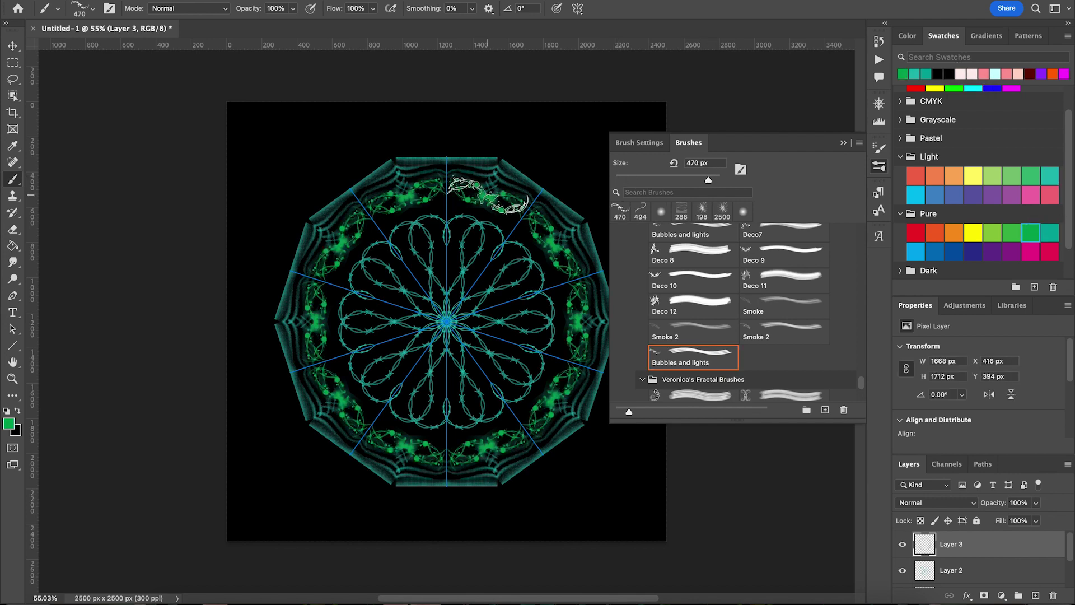
pyautogui.hotkey('ctrl', 'z')
pyautogui.click(916, 251)
pyautogui.click(488, 198)
# - Paint blue and teal Smoke 2 rings around the mandala's outer edge
pyautogui.click(784, 331)
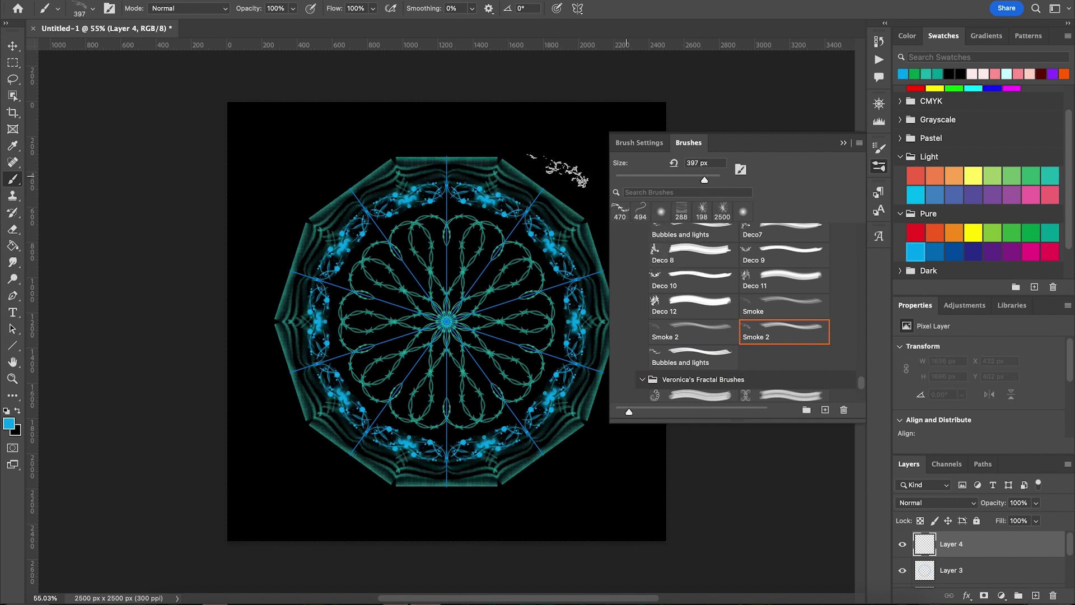
pyautogui.click(522, 164)
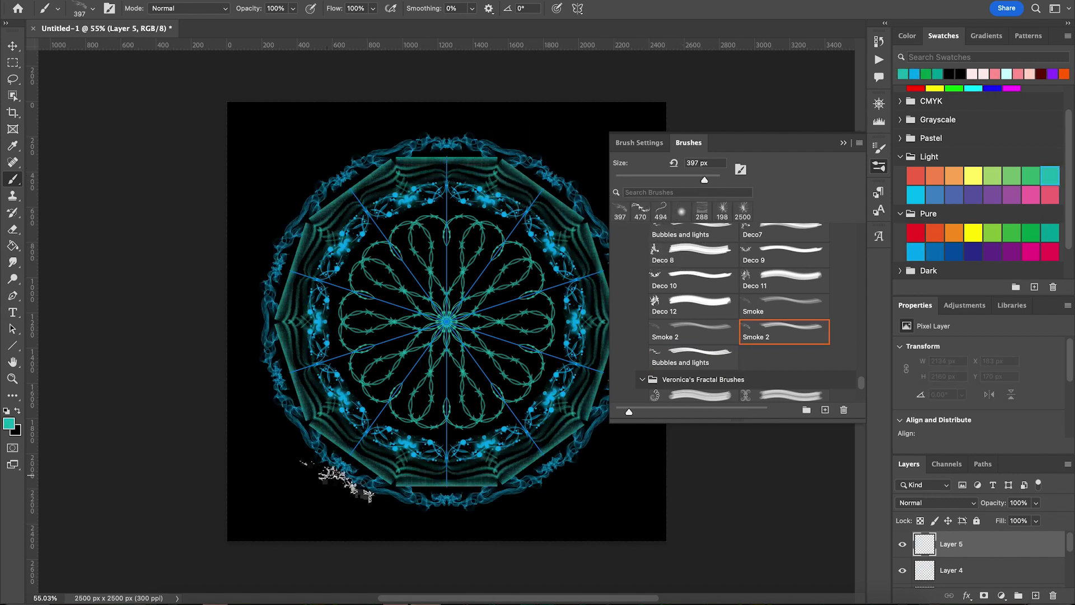
pyautogui.click(344, 480)
pyautogui.hotkey('ctrl', 'z')
pyautogui.press('F5')
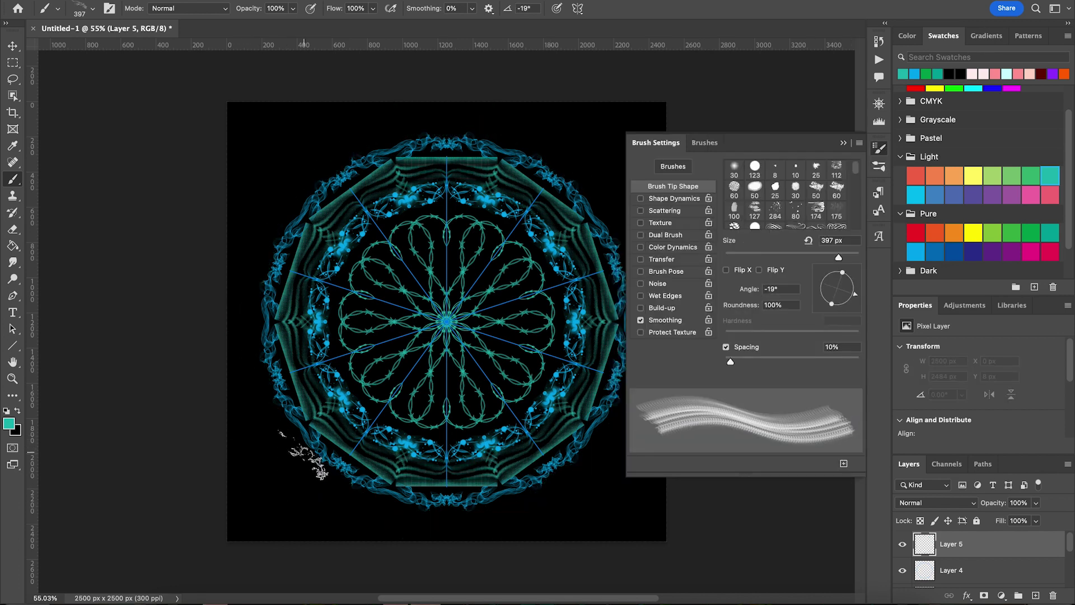
pyautogui.click(306, 454)
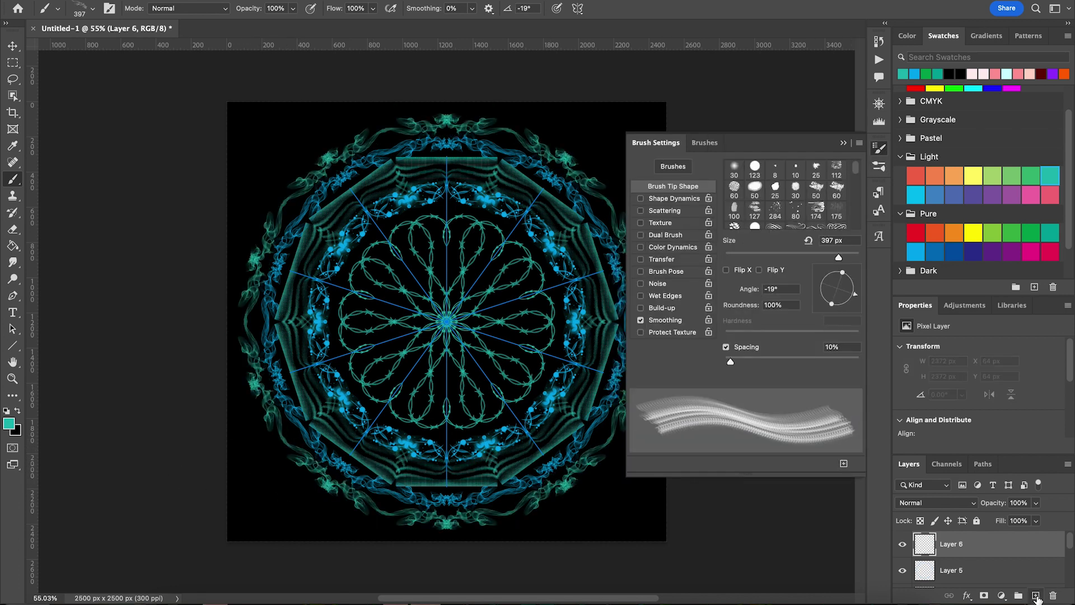
# - Set the foreground colour to bright cyan
pyautogui.click(9, 424)
pyautogui.click(785, 173)
pyautogui.click(689, 143)
pyautogui.click(784, 332)
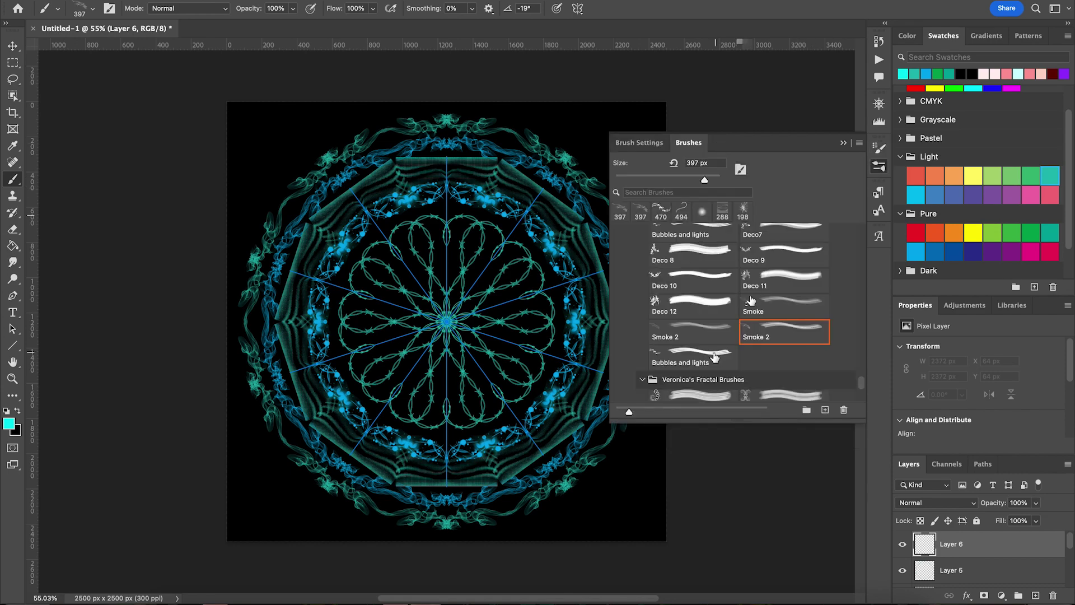
pyautogui.scroll(3, 423, 291)
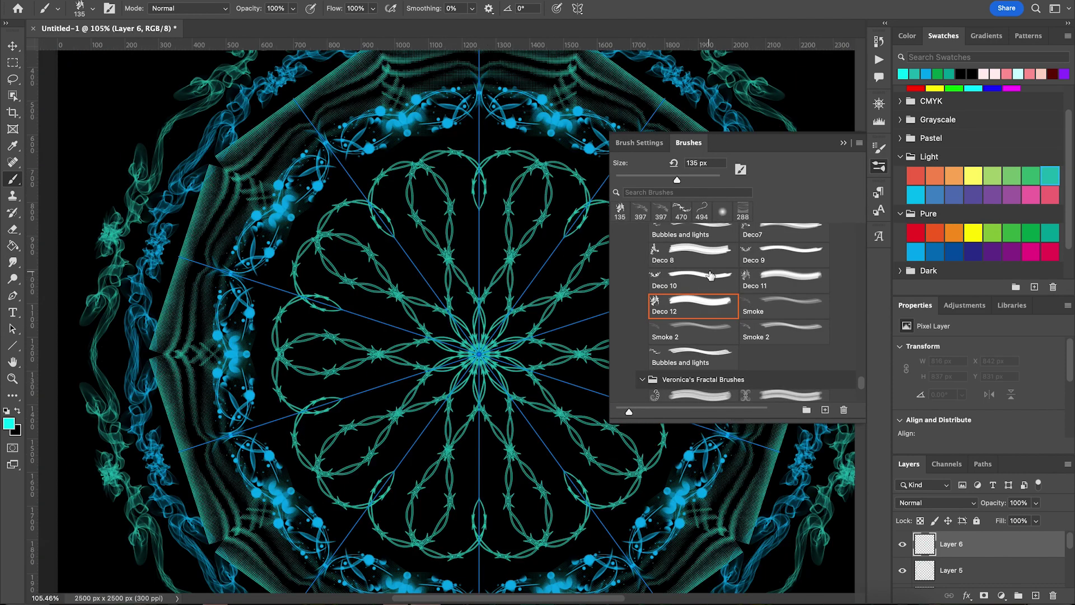
# - Stamp cyan Curved Dotts scallops around the mandala centre
pyautogui.scroll(-5, 728, 308)
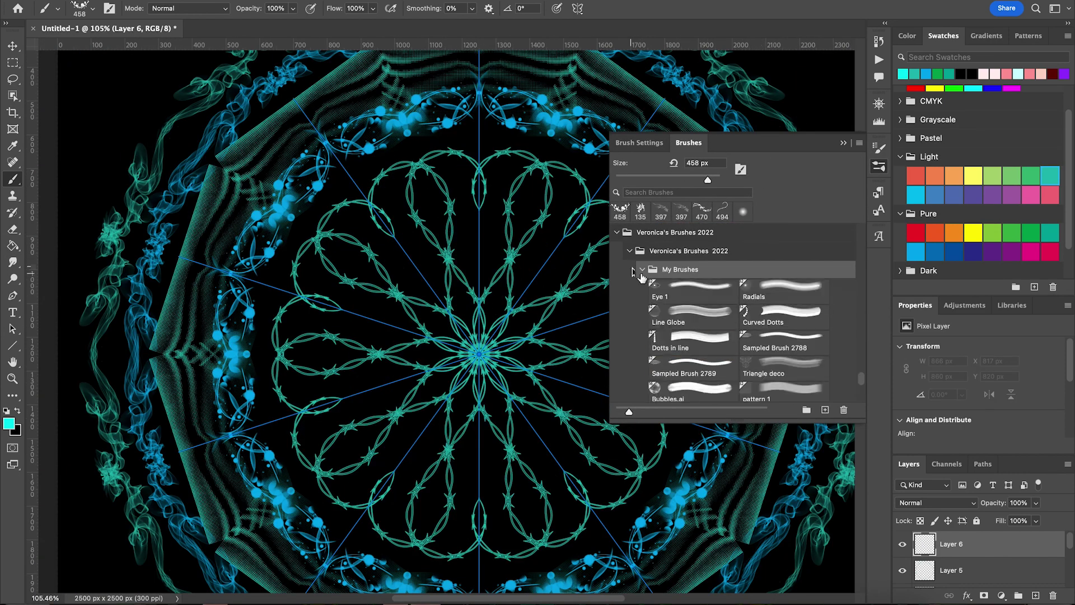
pyautogui.click(693, 387)
pyautogui.click(784, 309)
pyautogui.click(493, 224)
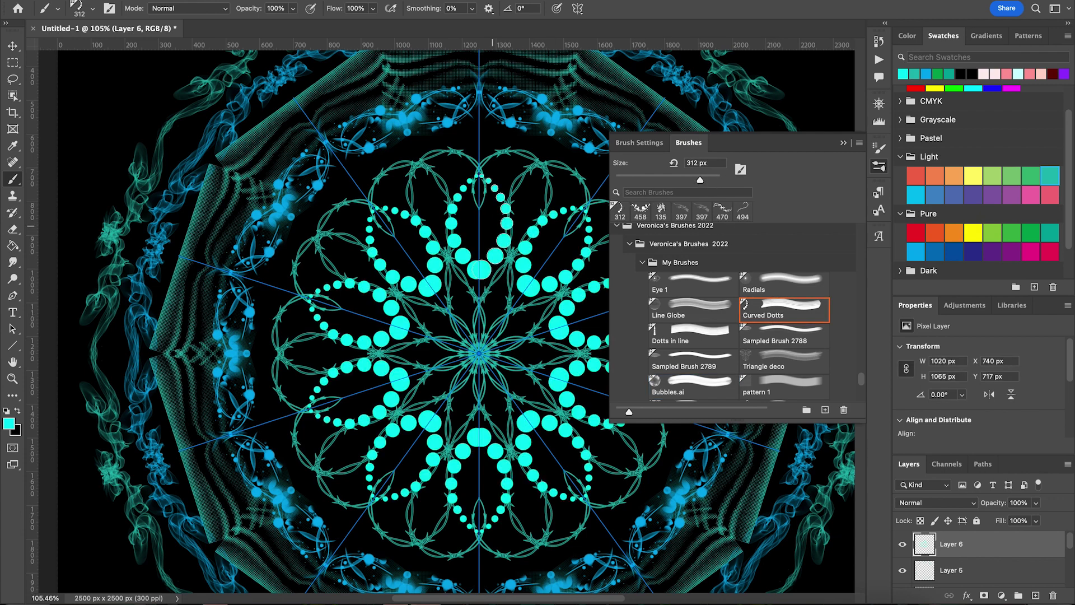
pyautogui.hotkey('ctrl', 'z')
pyautogui.scroll(5, 476, 224)
pyautogui.click(491, 275)
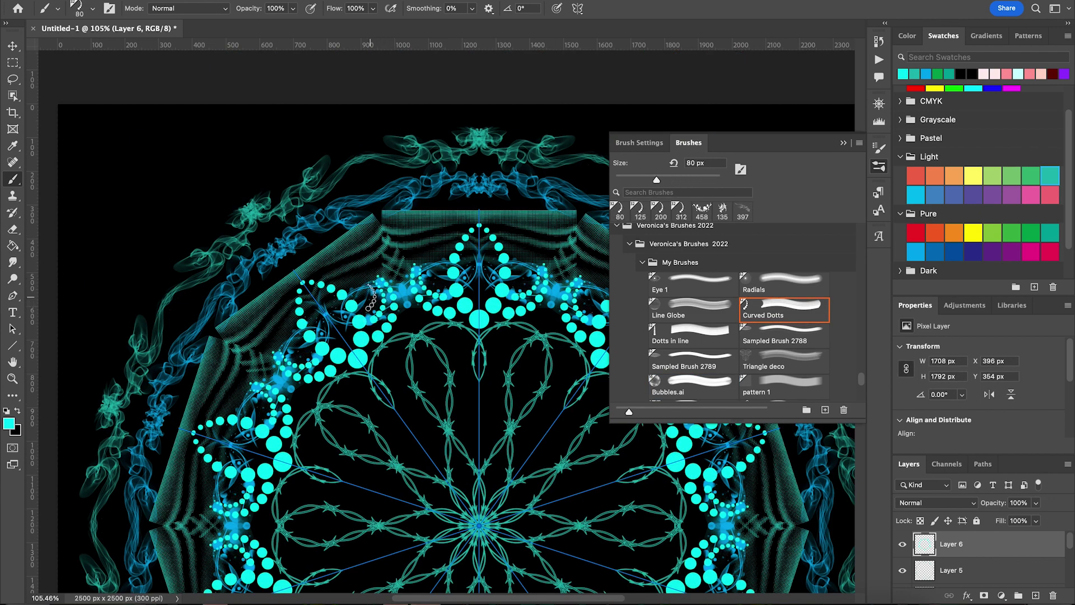
# - Fit the canvas in view and scale the dot ring evenly about its centre
pyautogui.hotkey('ctrl', '0')
pyautogui.hotkey('ctrl', 't')
pyautogui.moveTo(432, 313); pyautogui.dragTo(445, 320)
# - Commit the resize, add a new layer and stamp trial Bubbles.ai bubbles
pyautogui.press('Return')
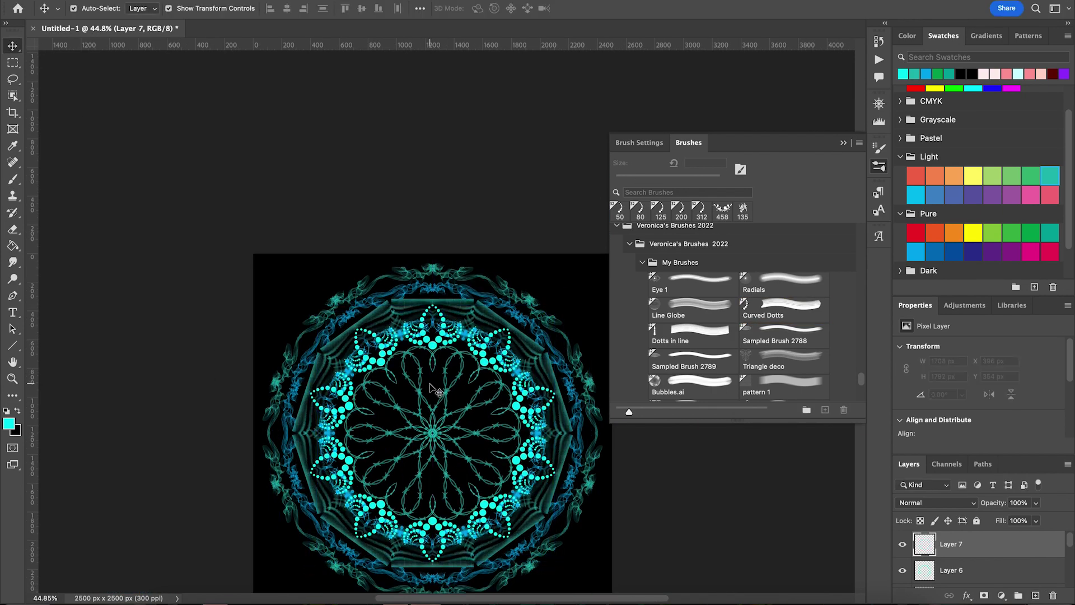
pyautogui.hotkey('ctrl', 'shift', 'alt', 'n')
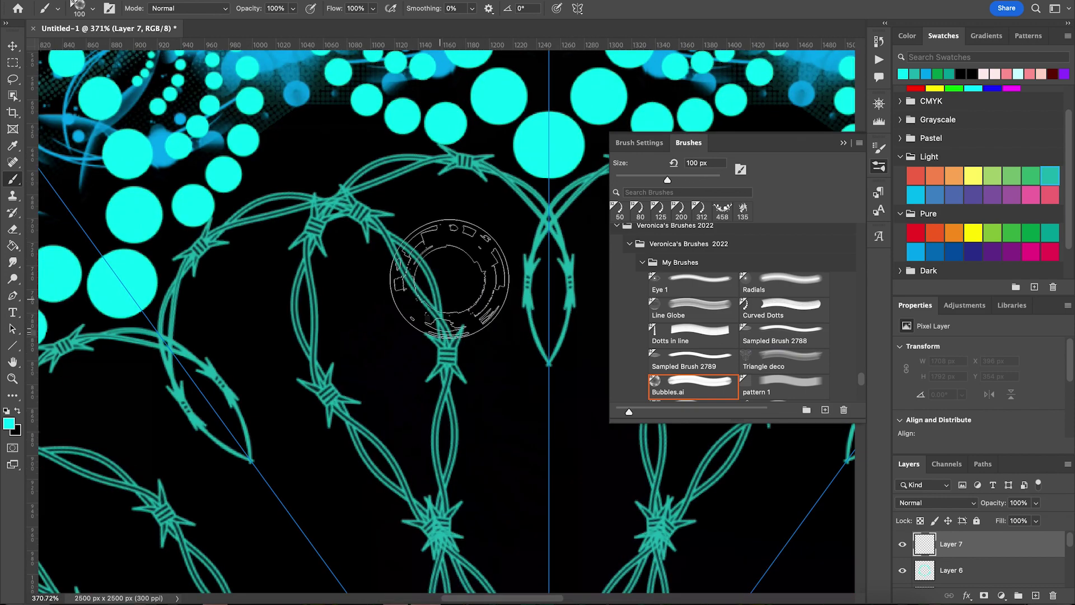
pyautogui.click(383, 345)
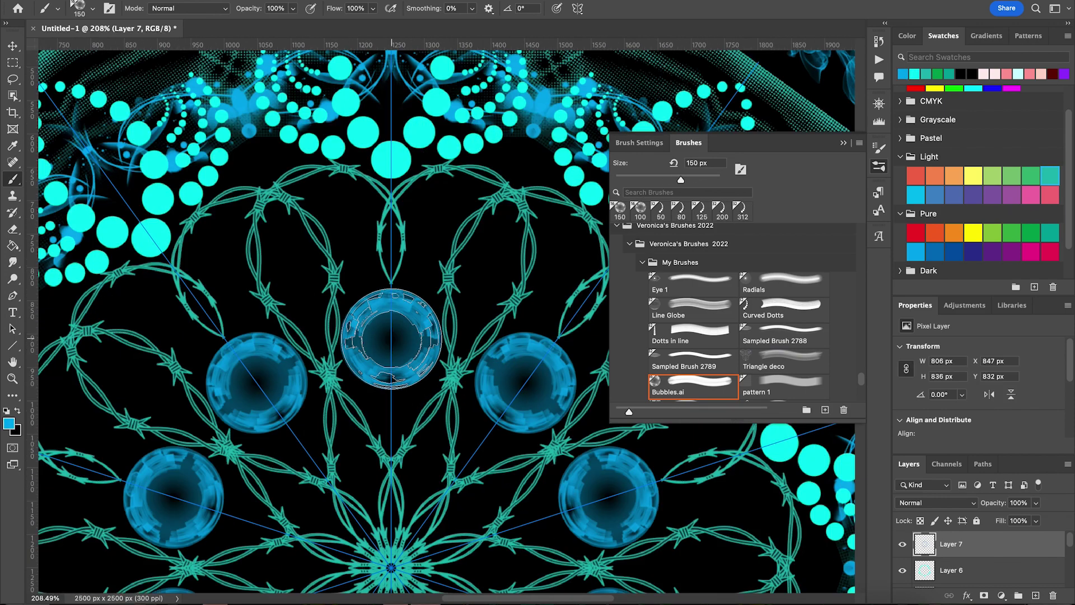
pyautogui.click(578, 7)
pyautogui.click(605, 140)
pyautogui.click(607, 271)
pyautogui.click(392, 347)
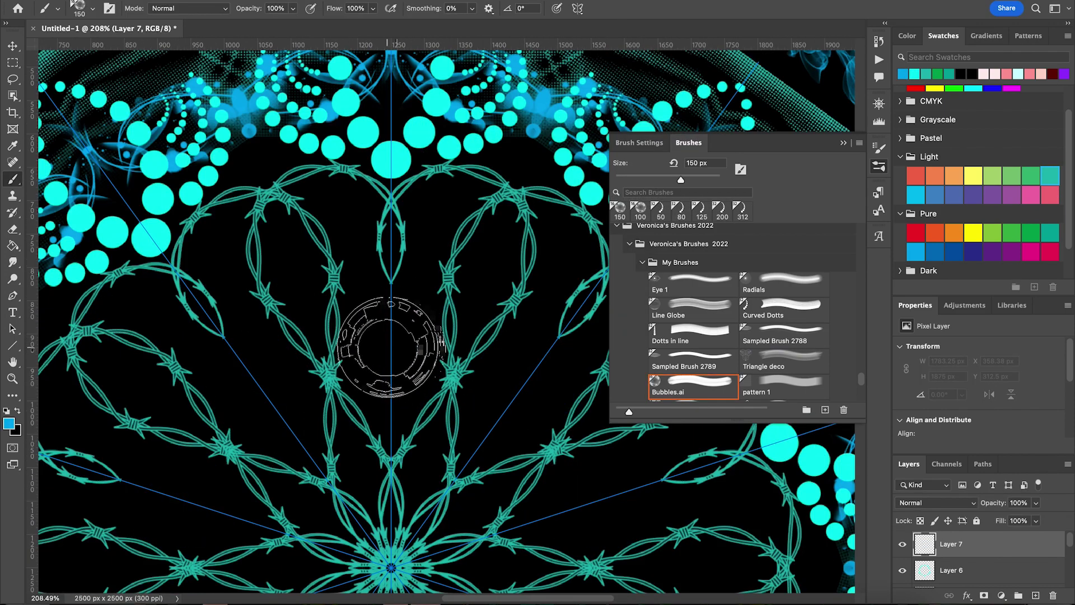
# - Replace the bubbles with blue halftone brush 14 dots around the centre
pyautogui.hotkey('ctrl', 'z')
pyautogui.scroll(5, 728, 308)
pyautogui.click(759, 347)
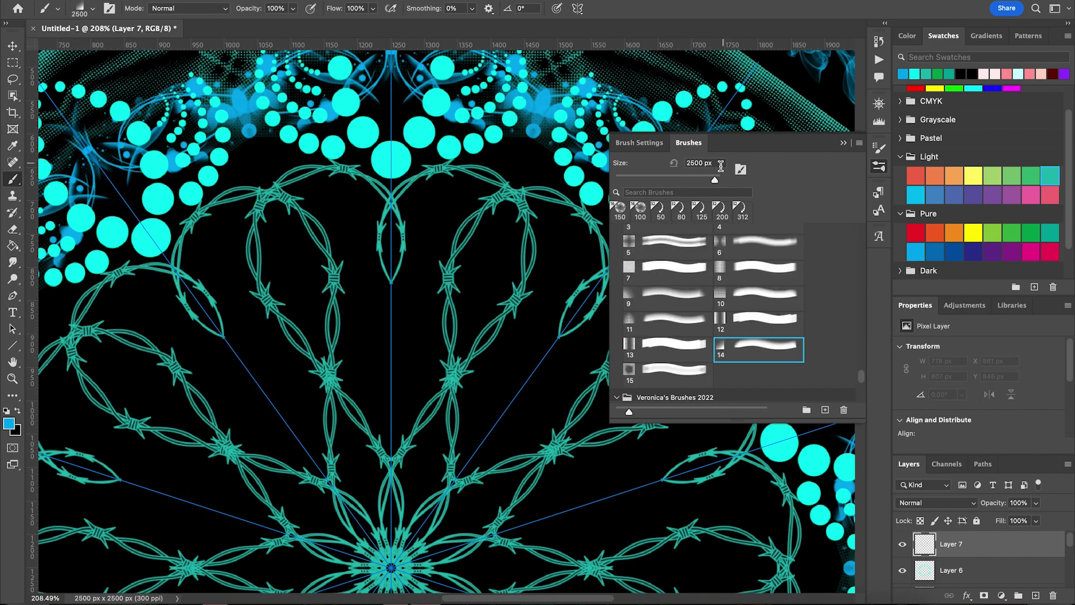
pyautogui.click(577, 7)
pyautogui.press('Escape')
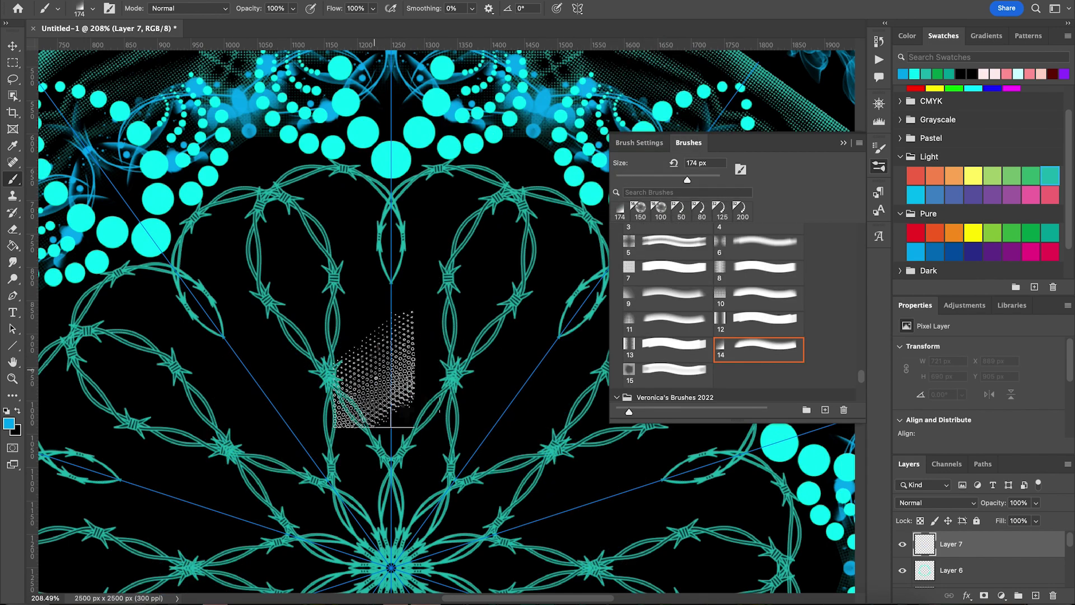
pyautogui.click(367, 376)
pyautogui.press('e')
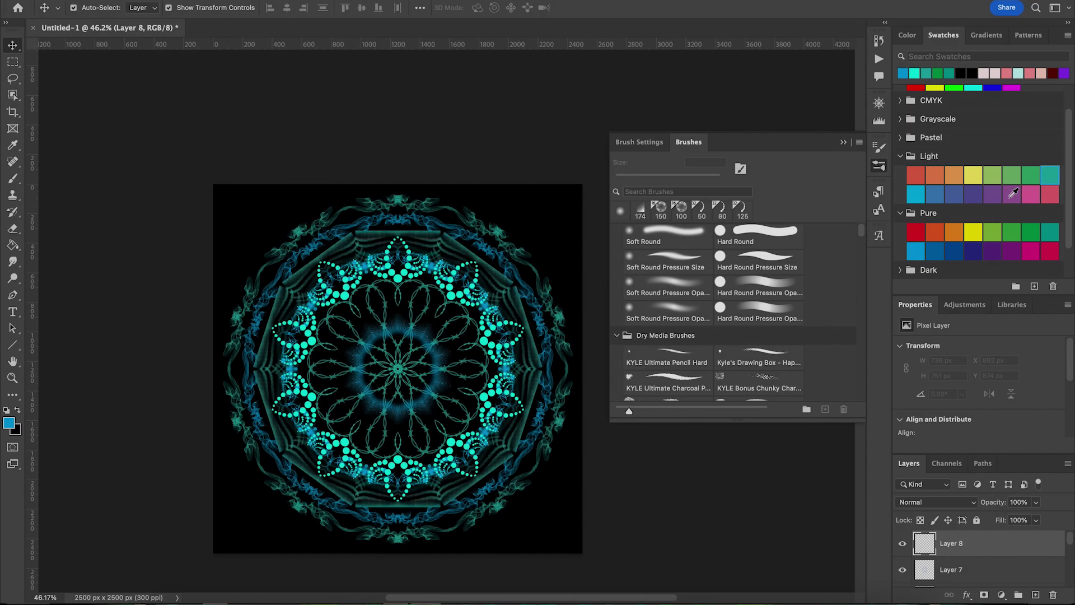
# - Paint glowing cyan beads of shrinking size along the spokes with a soft round brush
pyautogui.scroll(5, 390, 370)
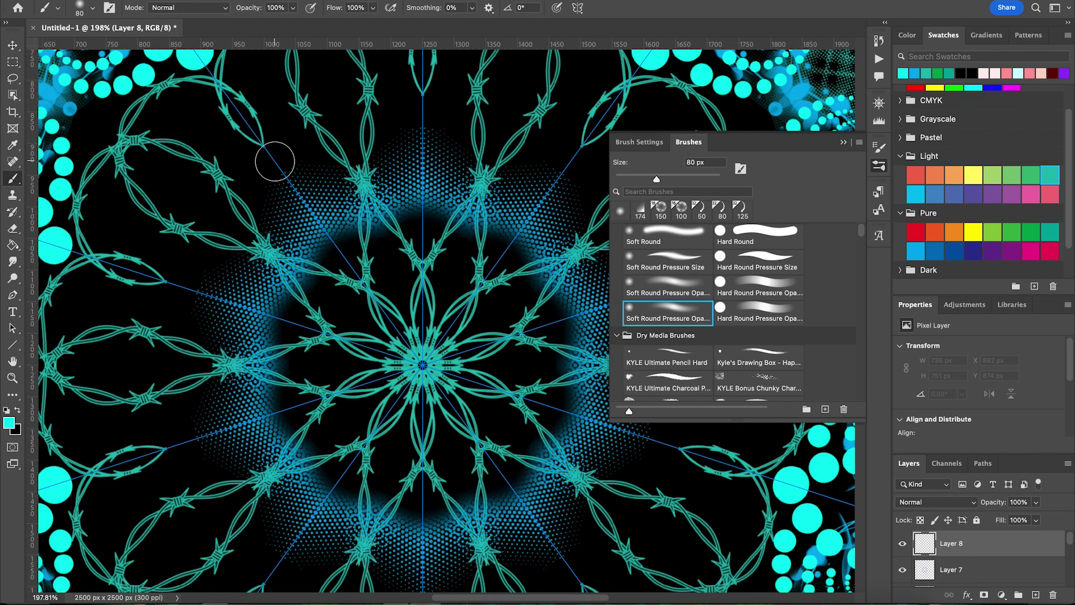
pyautogui.press('[')
pyautogui.scroll(1, 765, 291)
pyautogui.click(667, 280)
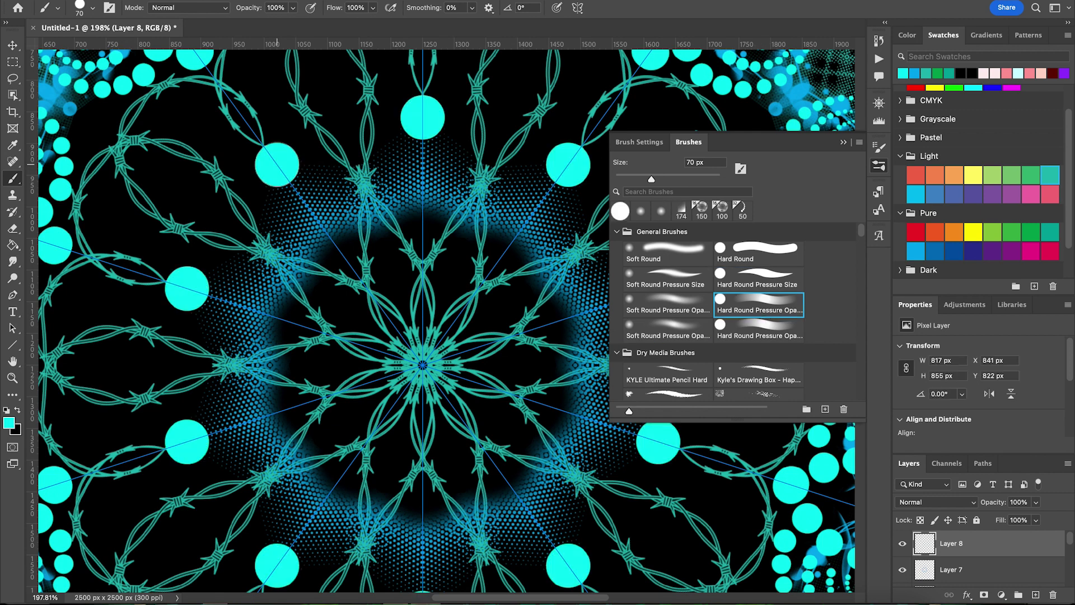
pyautogui.click(422, 114)
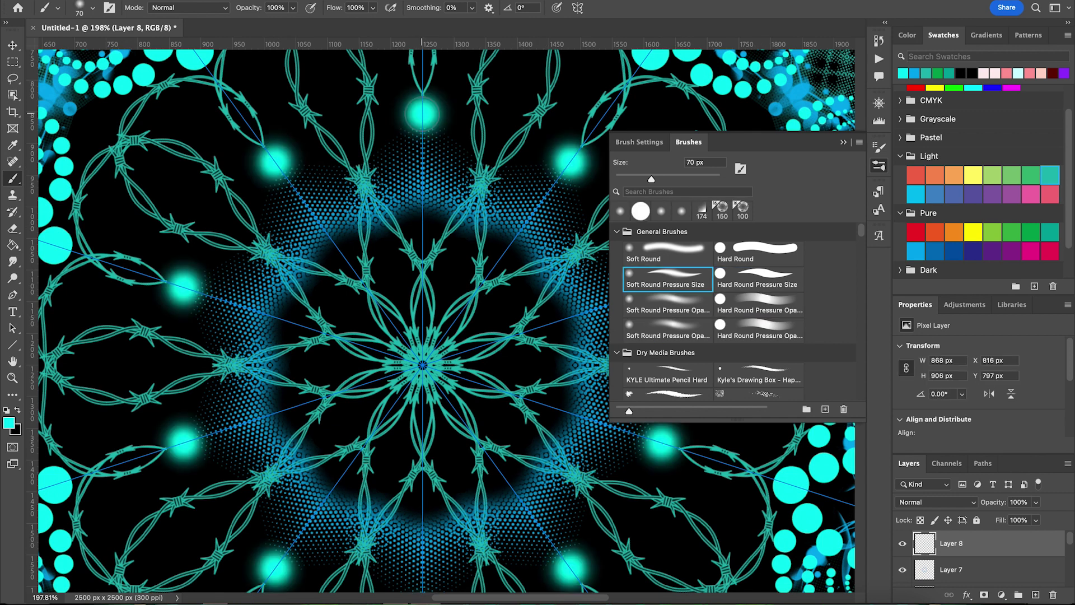
pyautogui.click(390, 273)
pyautogui.press('[')
pyautogui.click(386, 255)
pyautogui.click(380, 232)
pyautogui.click(273, 132)
pyautogui.click(268, 112)
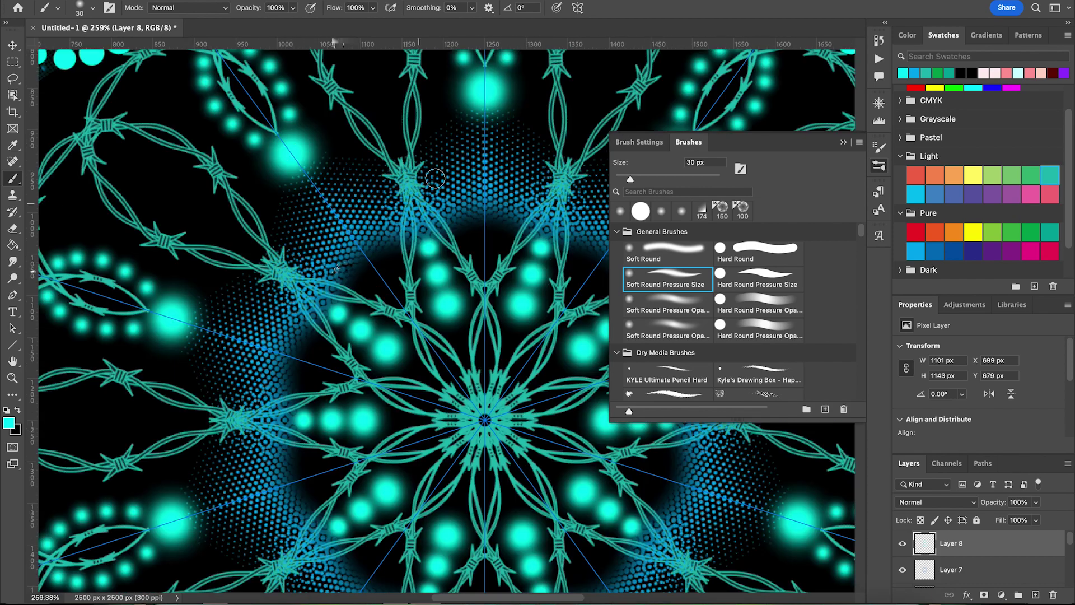
# - Switch to Kyle's Spatter brush from the special effects set for blue flecks
pyautogui.press('.')
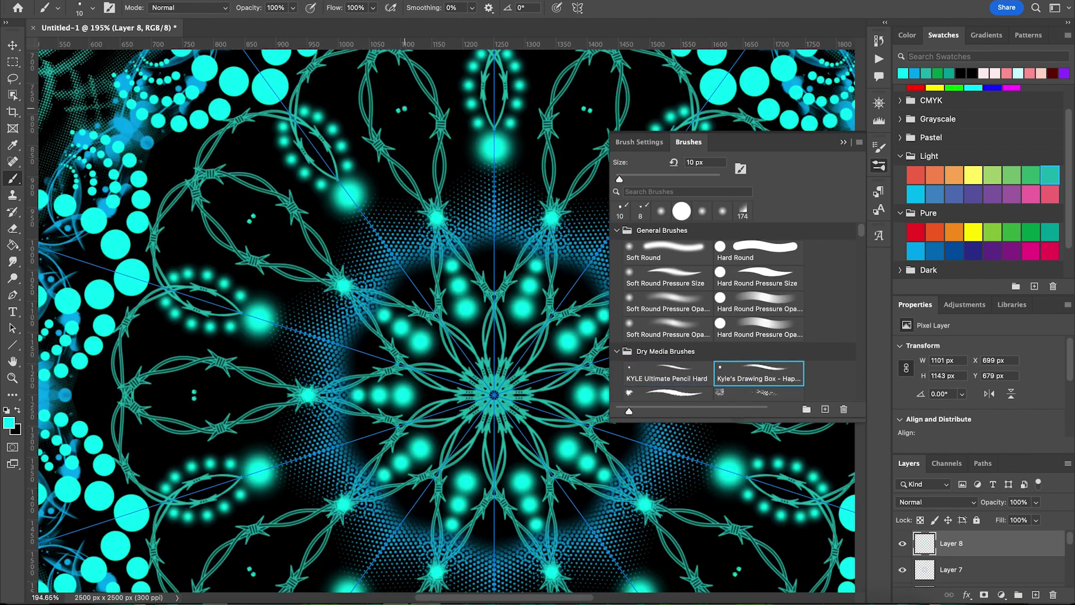
pyautogui.press('.')
pyautogui.scroll(-2, 623, 335)
pyautogui.click(617, 333)
pyautogui.click(667, 325)
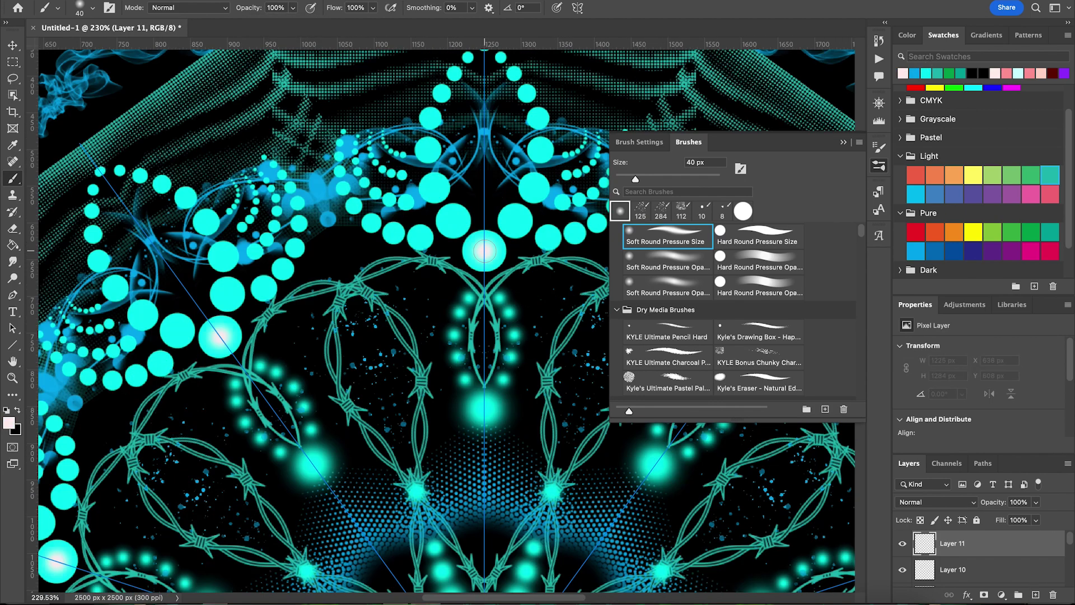
# - Paint larger glowing white dabs mirrored on the outer rings
pyautogui.press(']')
pyautogui.press(']')
pyautogui.click(484, 252)
pyautogui.press(']')
pyautogui.press(']')
pyautogui.click(453, 222)
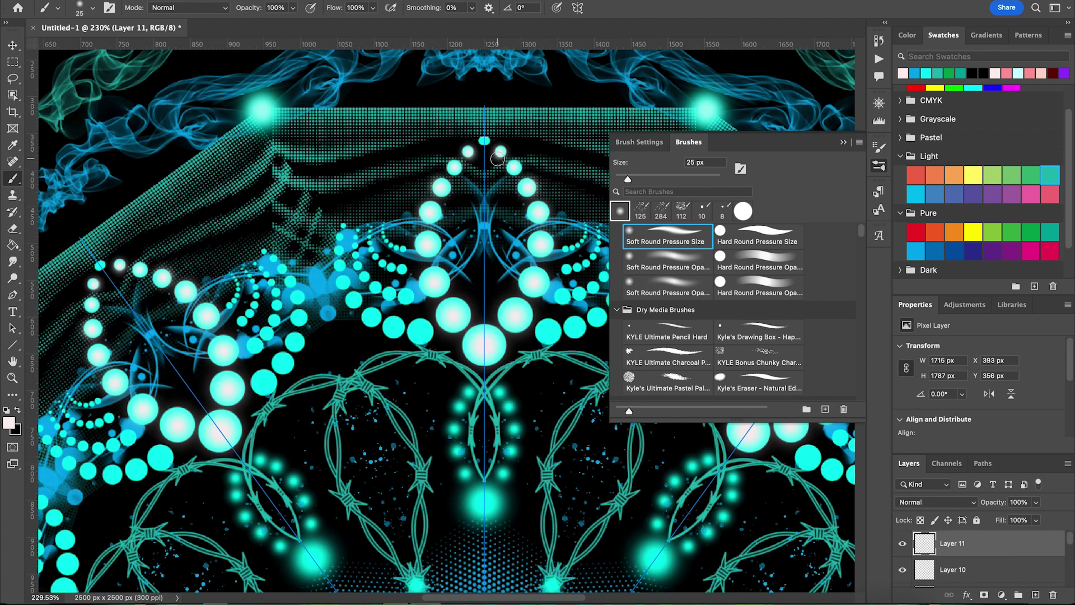
pyautogui.scroll(-5, 476, 265)
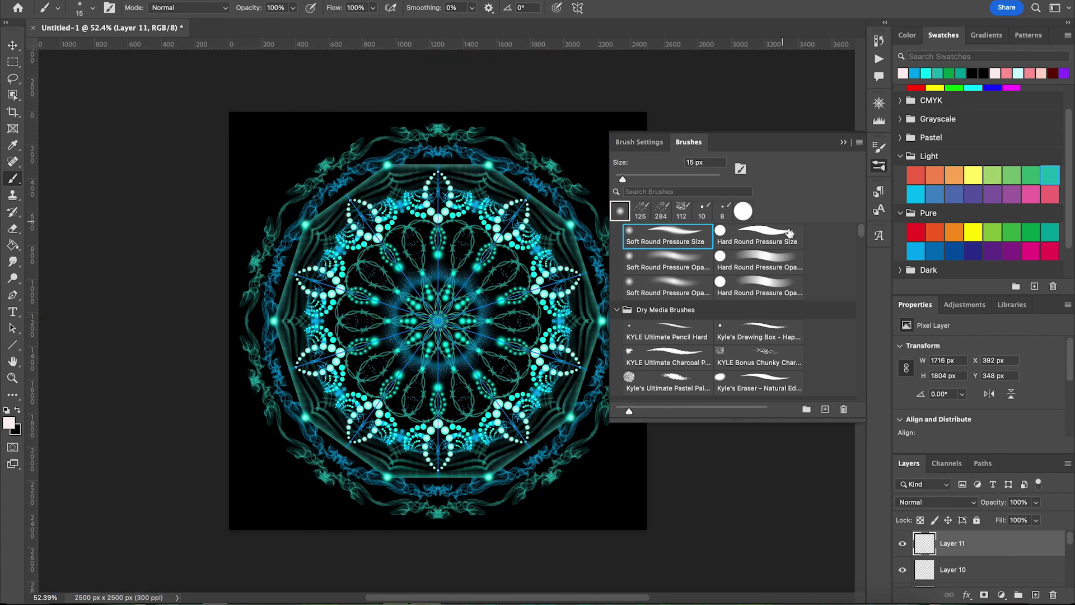
# - Give Layer 2 a blue gradient overlay, smaller bevel and a drop shadow
pyautogui.click(880, 166)
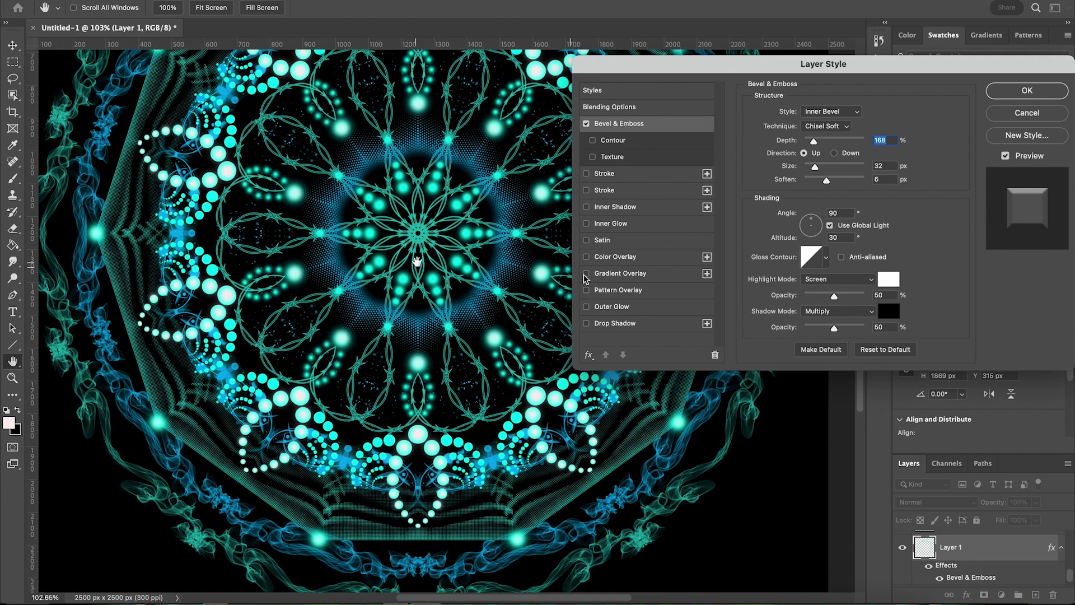
pyautogui.click(586, 273)
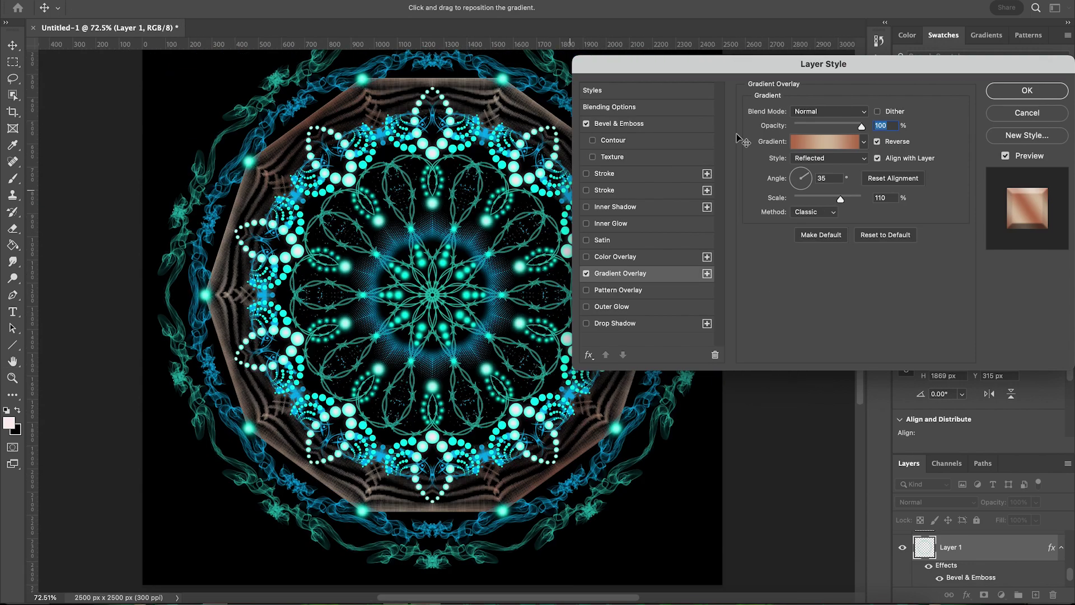
pyautogui.click(818, 135)
pyautogui.click(721, 187)
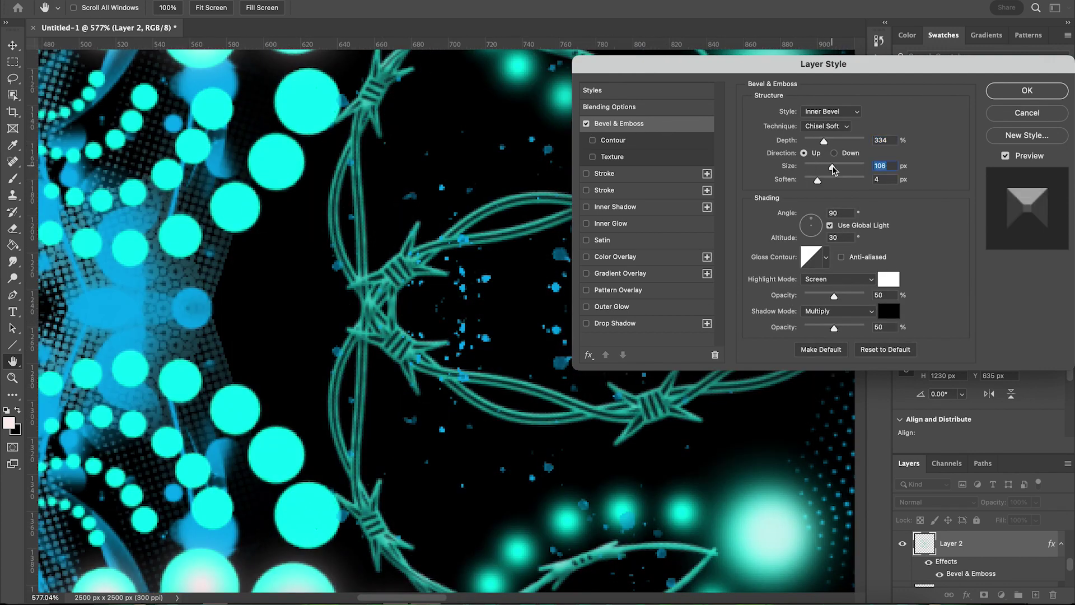
pyautogui.moveTo(832, 170)
pyautogui.mouseDown()
pyautogui.moveTo(814, 168)
pyautogui.moveTo(816, 141)
pyautogui.mouseUp()
pyautogui.click(587, 324)
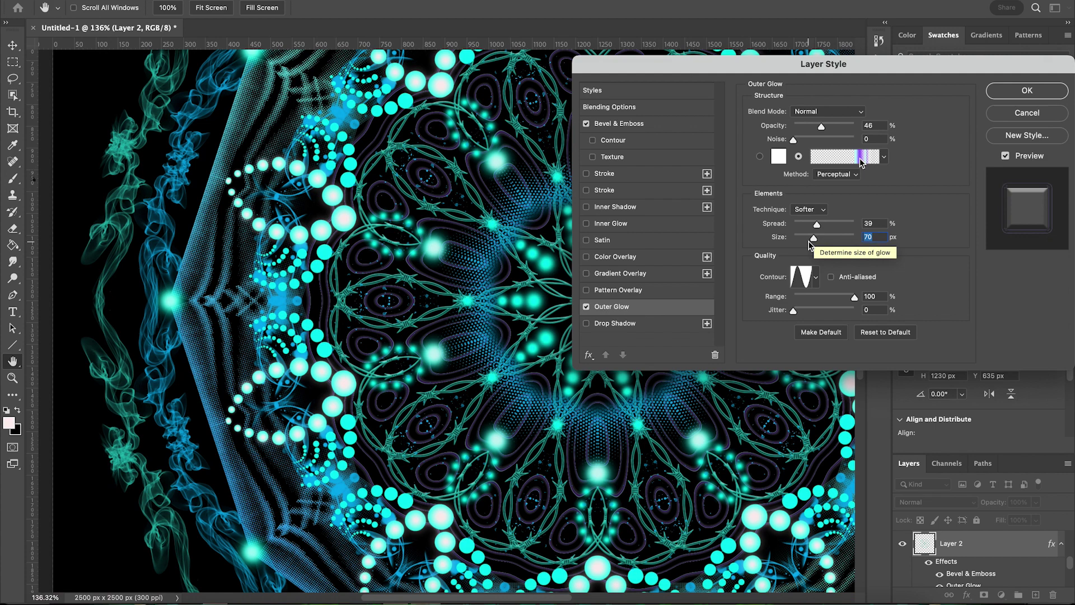
# - Recolour an outer glow gradient stop, change the glow contour and narrow its size
pyautogui.click(860, 158)
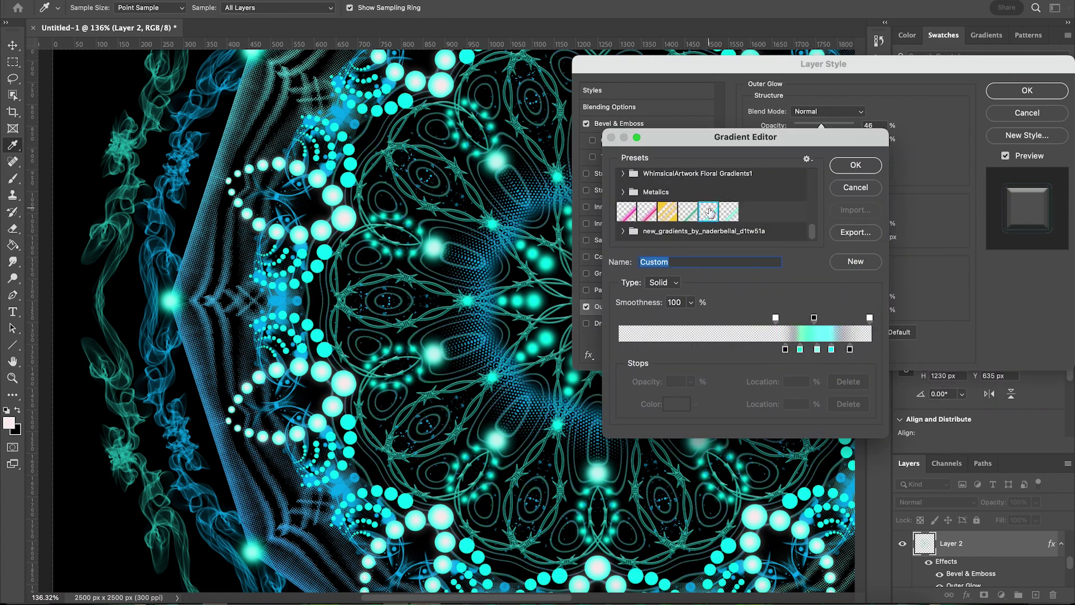
pyautogui.doubleClick(831, 349)
pyautogui.click(785, 161)
pyautogui.click(855, 164)
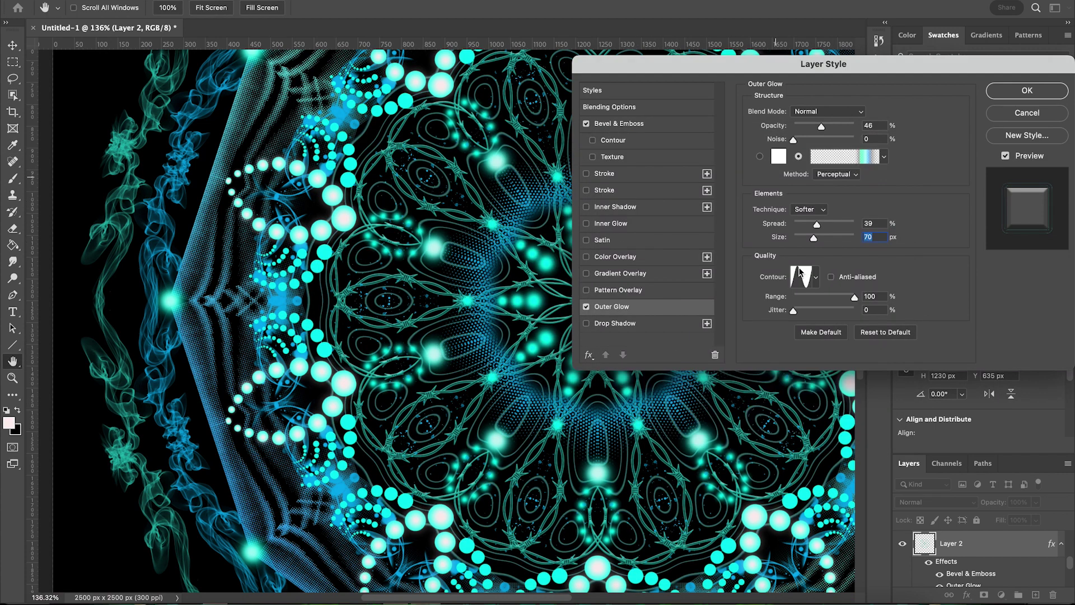
pyautogui.click(815, 277)
pyautogui.click(790, 303)
pyautogui.moveTo(816, 224)
pyautogui.mouseDown()
pyautogui.moveTo(796, 224)
pyautogui.moveTo(808, 239)
pyautogui.mouseUp()
# - Finish the white-to-cyan glow gradient at 46% opacity and 57 px size, and apply
pyautogui.click(884, 157)
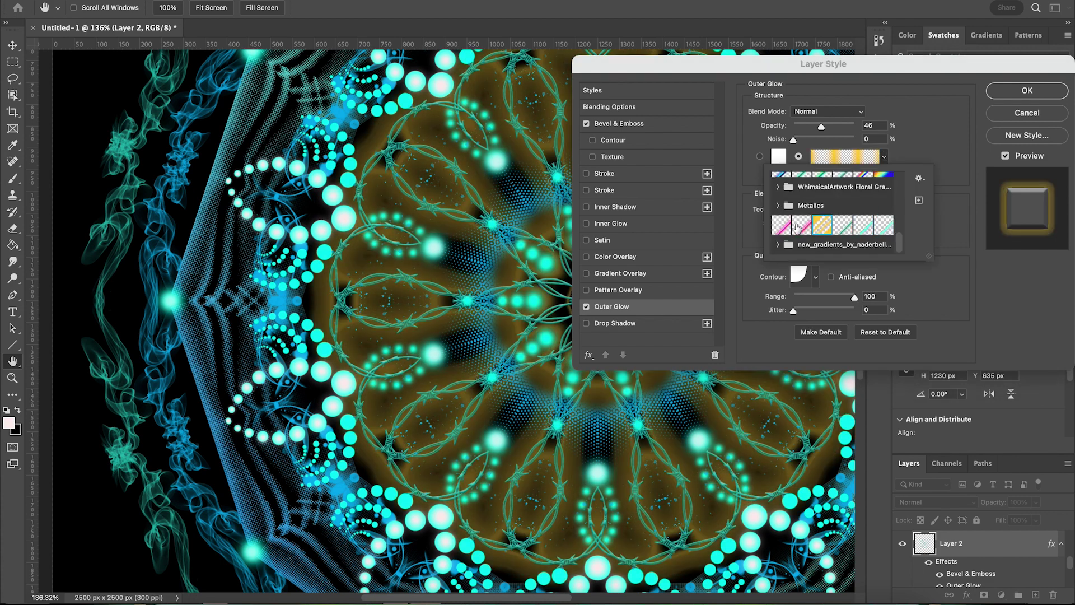
pyautogui.scroll(3, 829, 224)
pyautogui.scroll(-3, 829, 224)
pyautogui.click(845, 156)
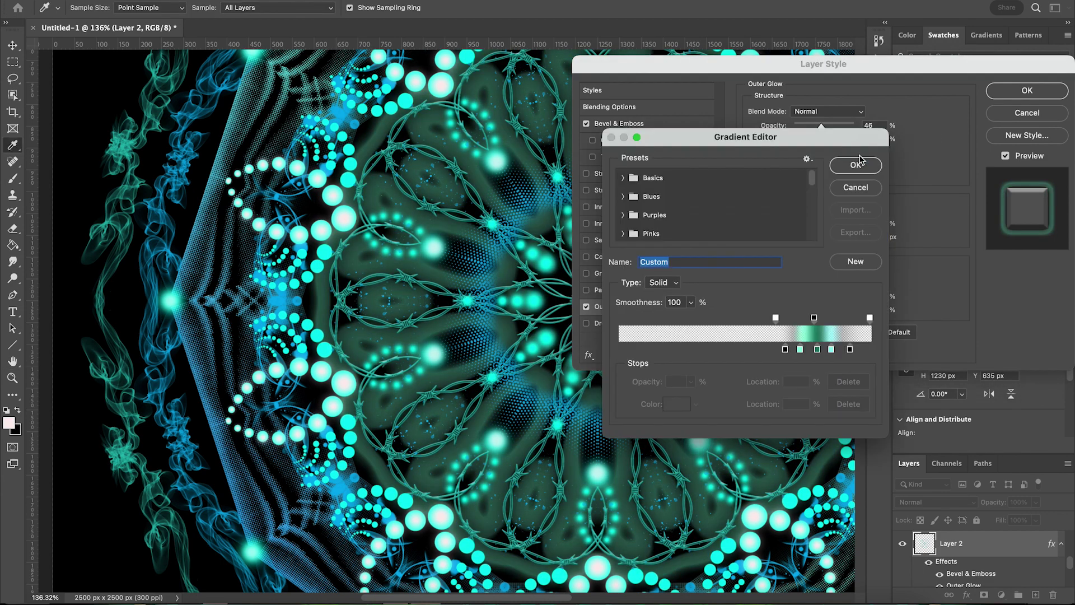
pyautogui.press('Escape')
pyautogui.click(844, 156)
pyautogui.doubleClick(832, 349)
pyautogui.click(786, 174)
pyautogui.click(856, 164)
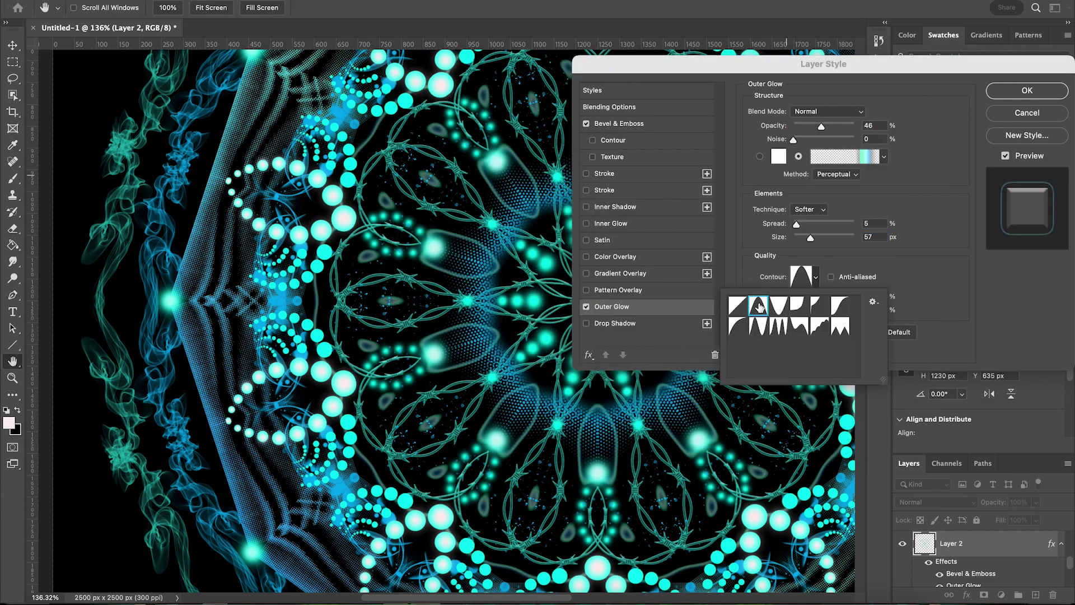
pyautogui.press('Return')
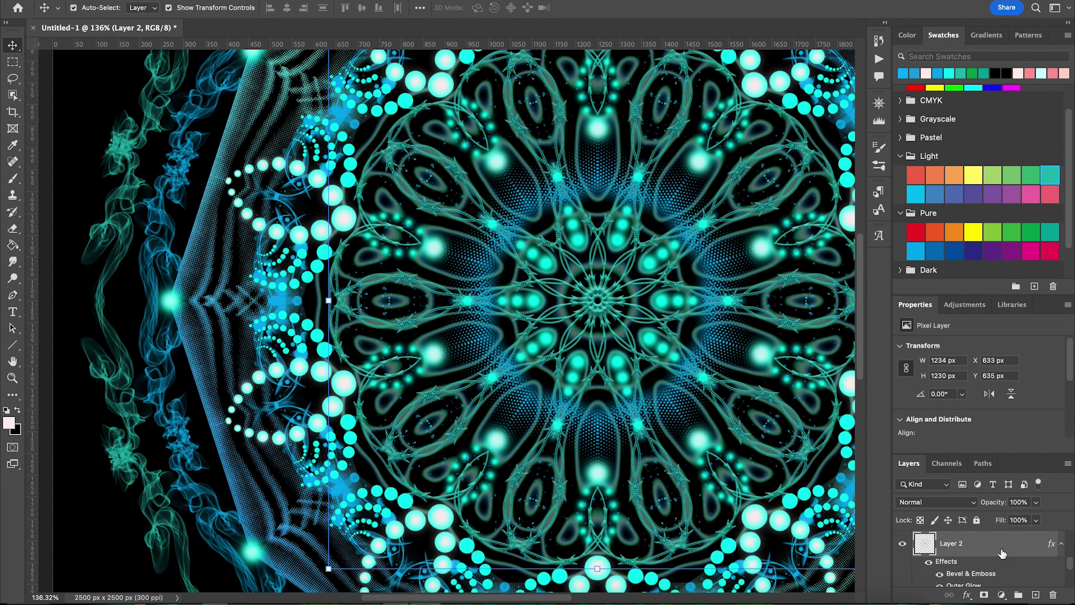
pyautogui.doubleClick(1002, 553)
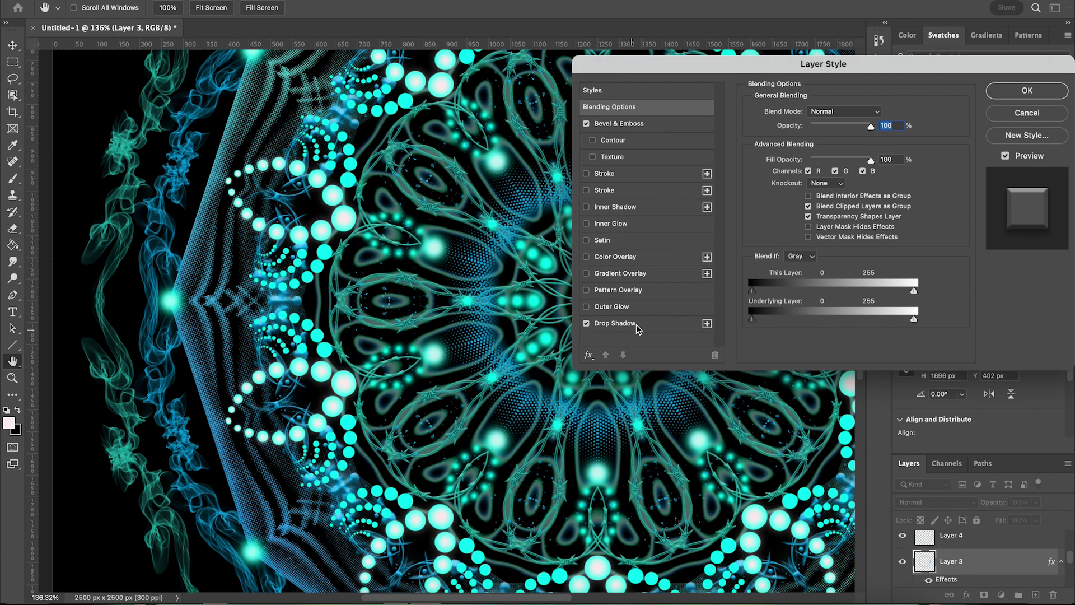
# - Apply Layer 3's drop shadow, then give Layer 6 a larger, softer bevel and drop shadow
pyautogui.click(616, 323)
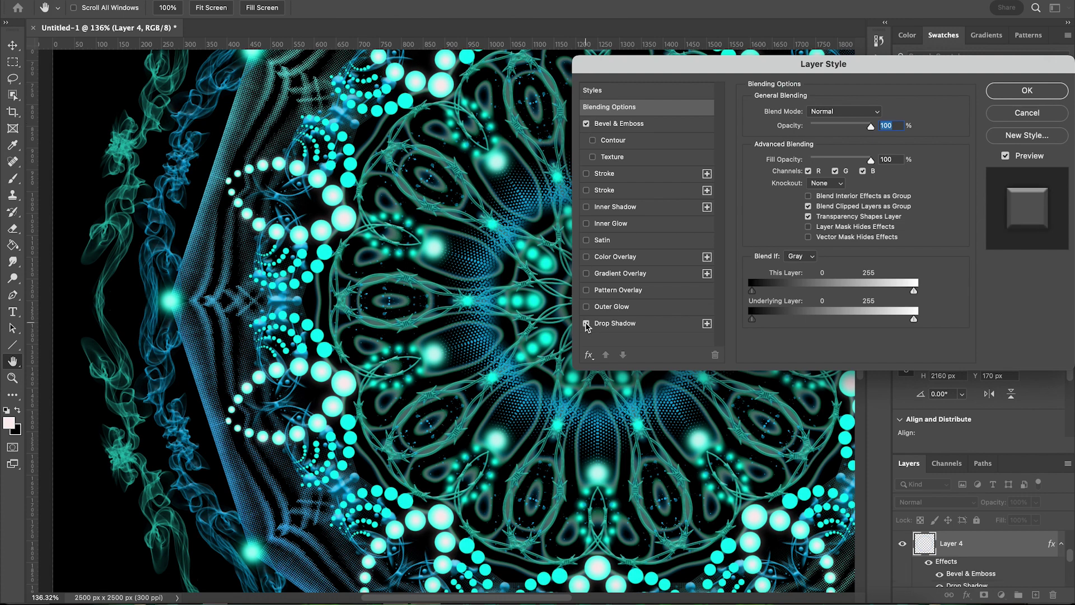
pyautogui.click(586, 324)
pyautogui.press('Return')
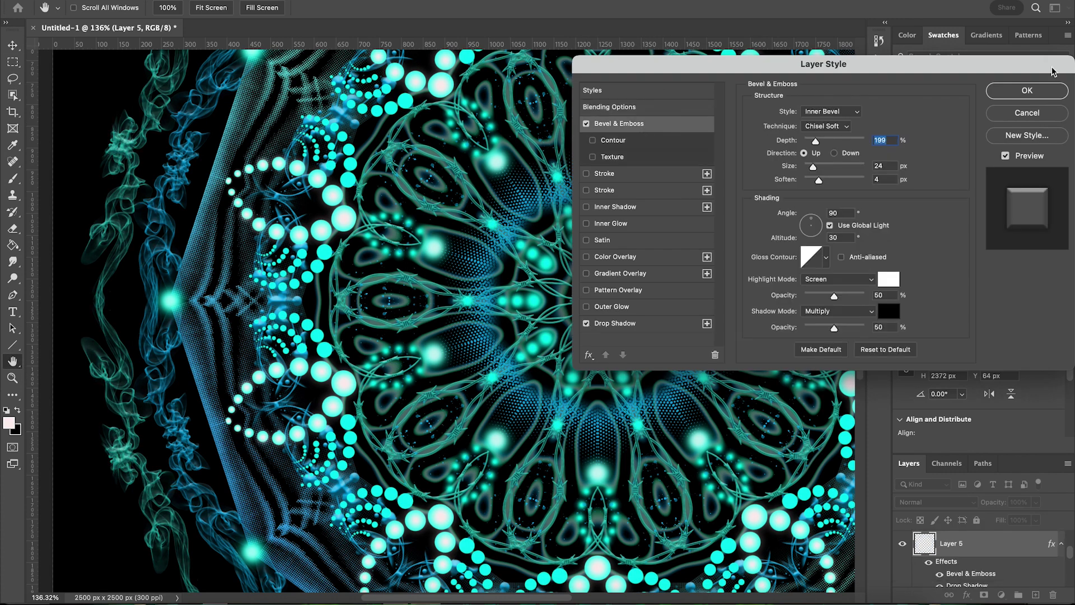
pyautogui.moveTo(819, 181); pyautogui.dragTo(840, 133)
pyautogui.click(614, 323)
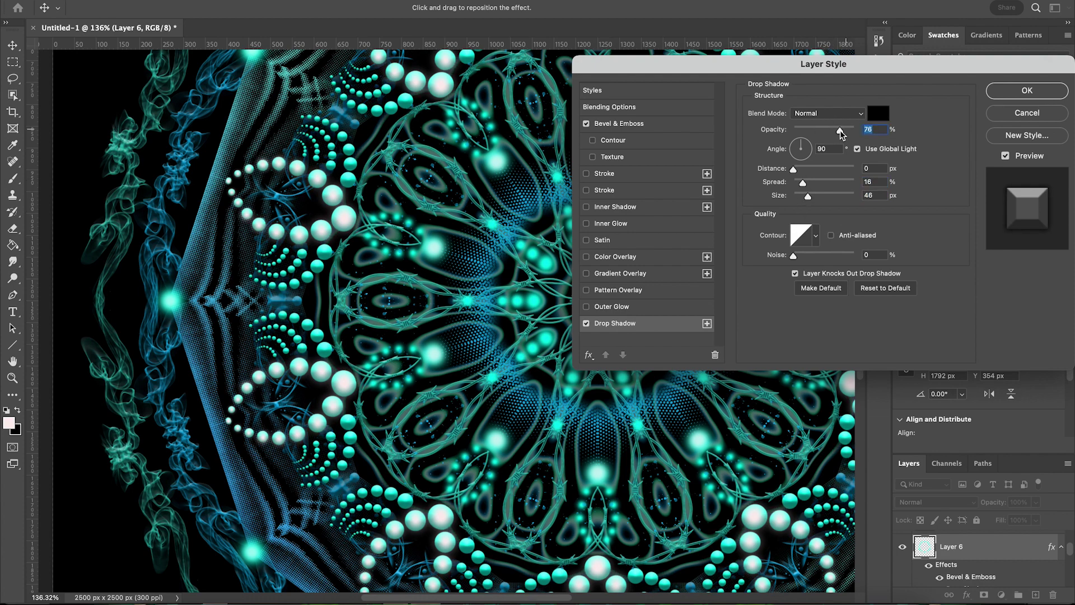
# - Add a linear-contour outer glow at 92% opacity to Layer 6
pyautogui.click(612, 307)
pyautogui.click(815, 277)
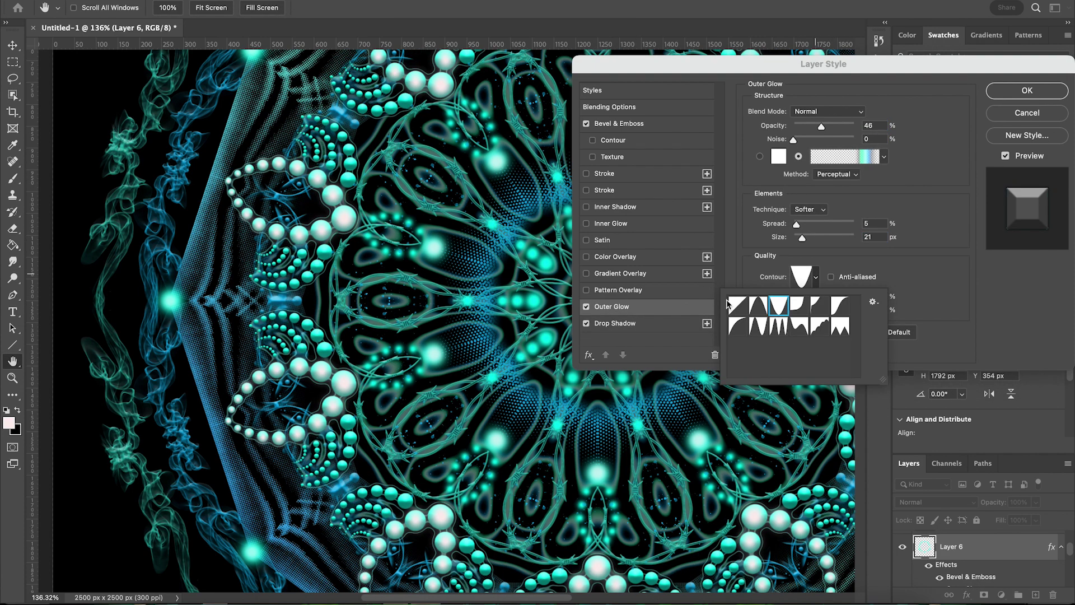
pyautogui.doubleClick(729, 304)
pyautogui.moveTo(822, 126); pyautogui.dragTo(850, 126)
pyautogui.click(1027, 90)
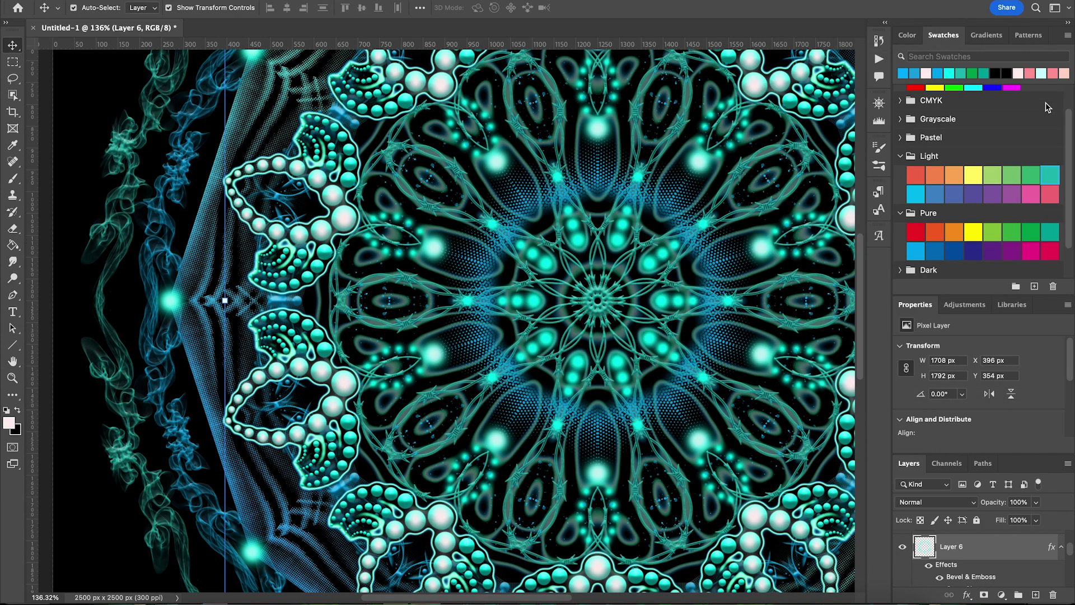
# - Give Layer 7 a bevel and dark blue #030563 drop shadow, then enable Layer 8's bevel
pyautogui.doubleClick(1008, 544)
pyautogui.click(619, 123)
pyautogui.click(588, 324)
pyautogui.click(878, 113)
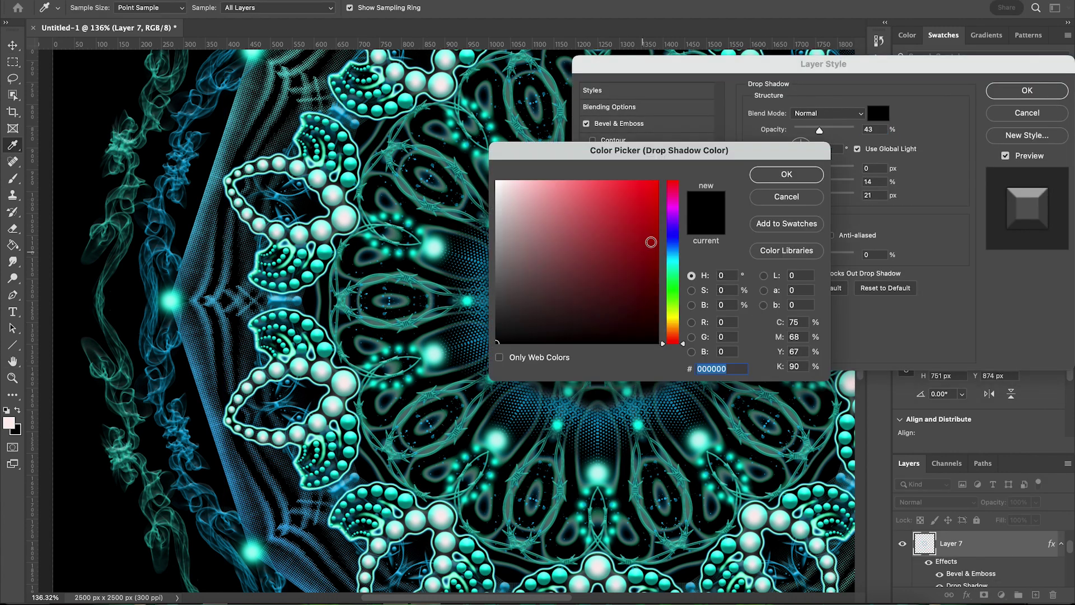
pyautogui.click(672, 235)
pyautogui.click(653, 280)
pyautogui.click(787, 174)
pyautogui.click(1027, 90)
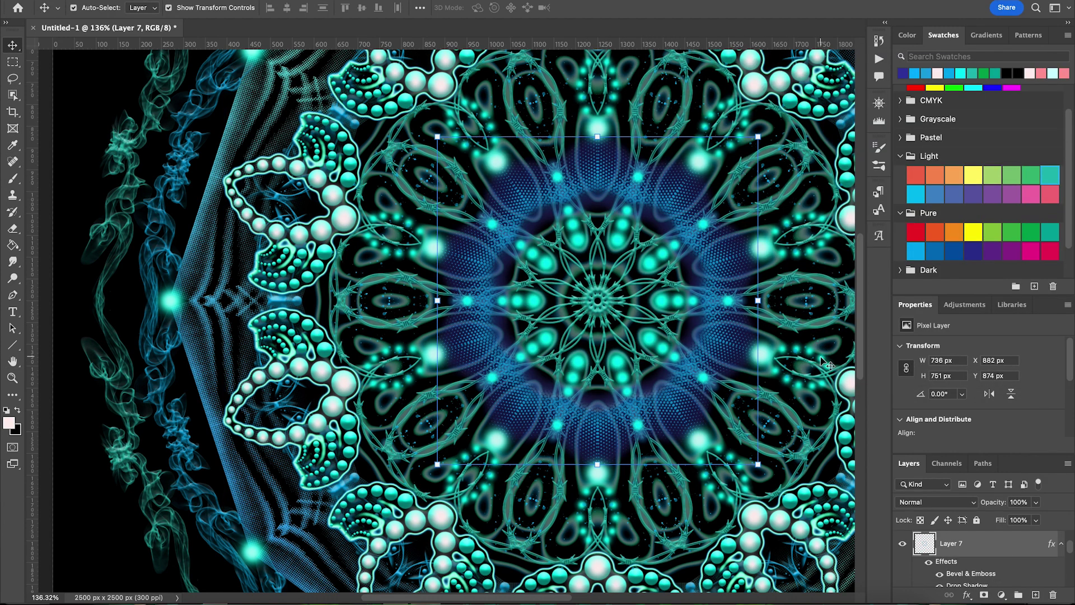
pyautogui.doubleClick(1008, 558)
pyautogui.click(587, 124)
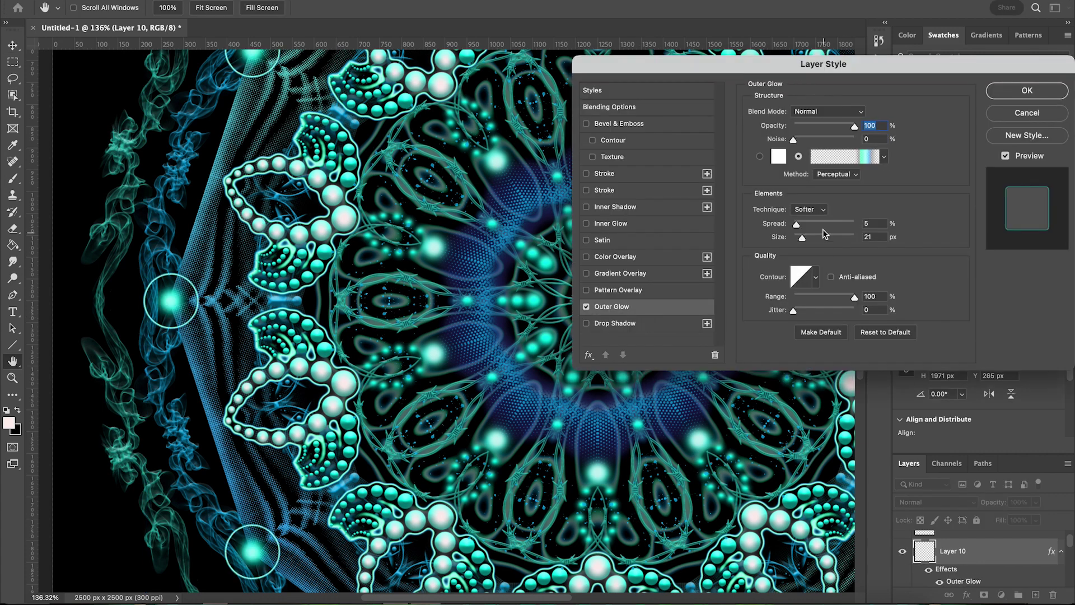
# - Enlarge Layer 10's Outer Glow to 207 px size with 1% spread
pyautogui.moveTo(819, 237)
pyautogui.mouseDown()
pyautogui.moveTo(843, 238)
pyautogui.moveTo(795, 224)
pyautogui.moveTo(865, 256)
pyautogui.mouseUp()
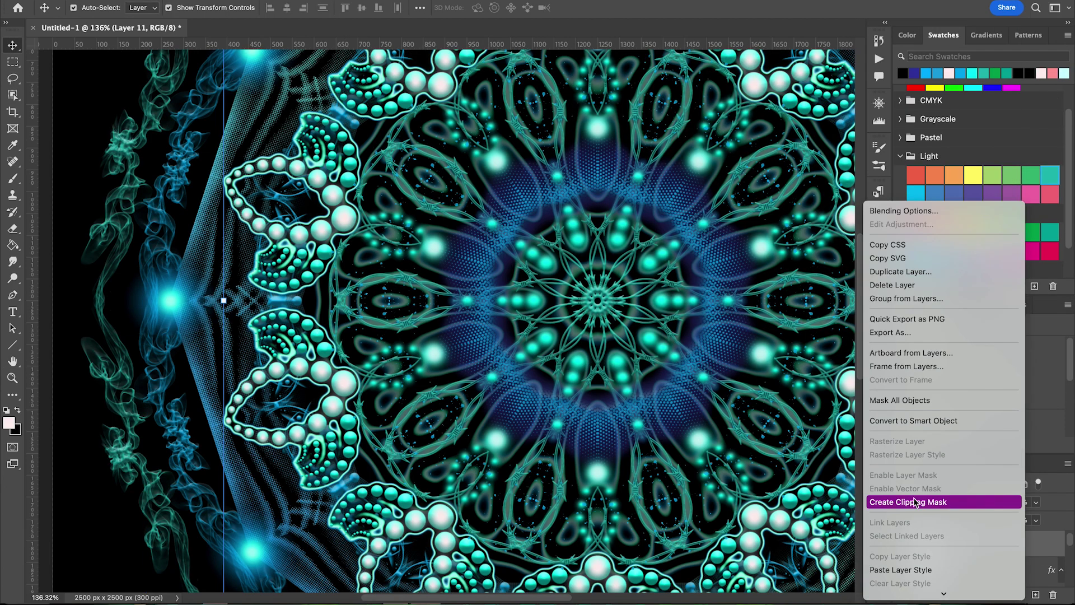
pyautogui.scroll(-6, 605, 343)
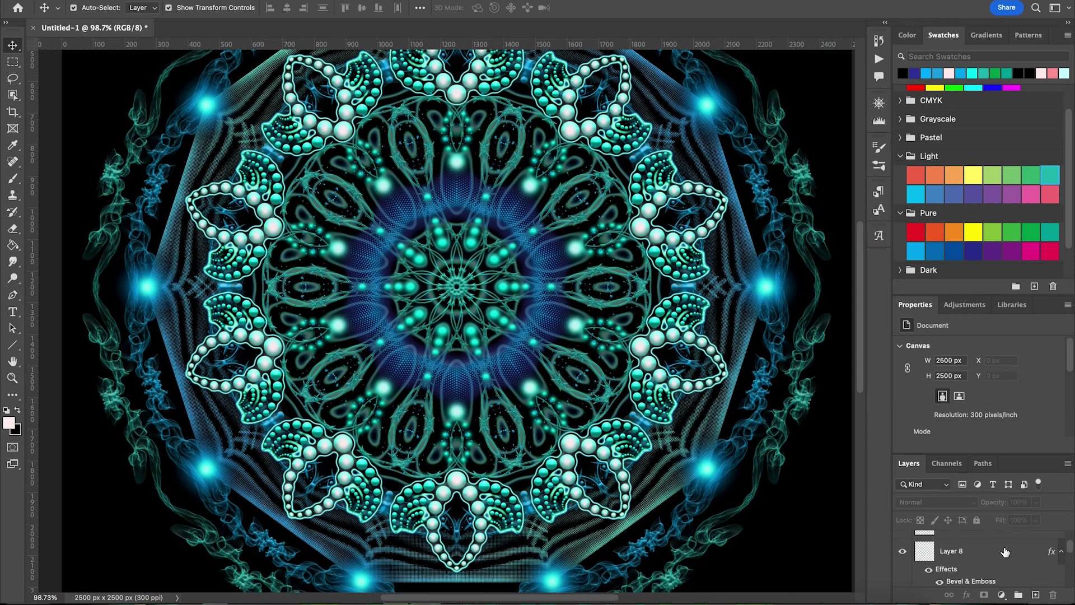
# - Show Layer 3, shrink Layer 2 copy to about 698 px at the centre, and disable its Outer Glow
pyautogui.click(902, 544)
pyautogui.scroll(-2, 1003, 555)
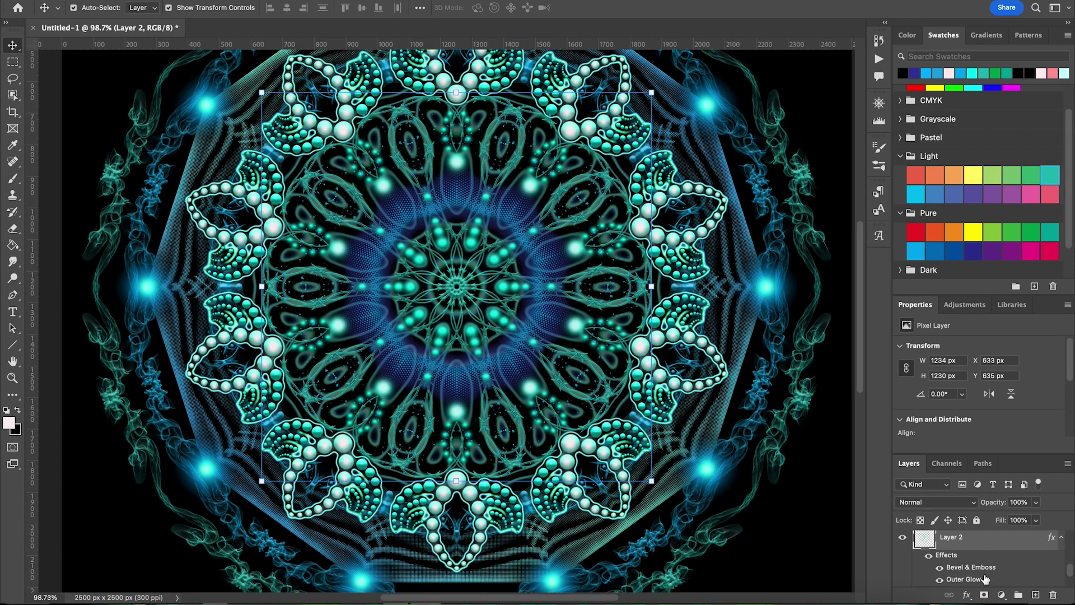
pyautogui.click(1015, 538)
pyautogui.moveTo(458, 92); pyautogui.dragTo(458, 176)
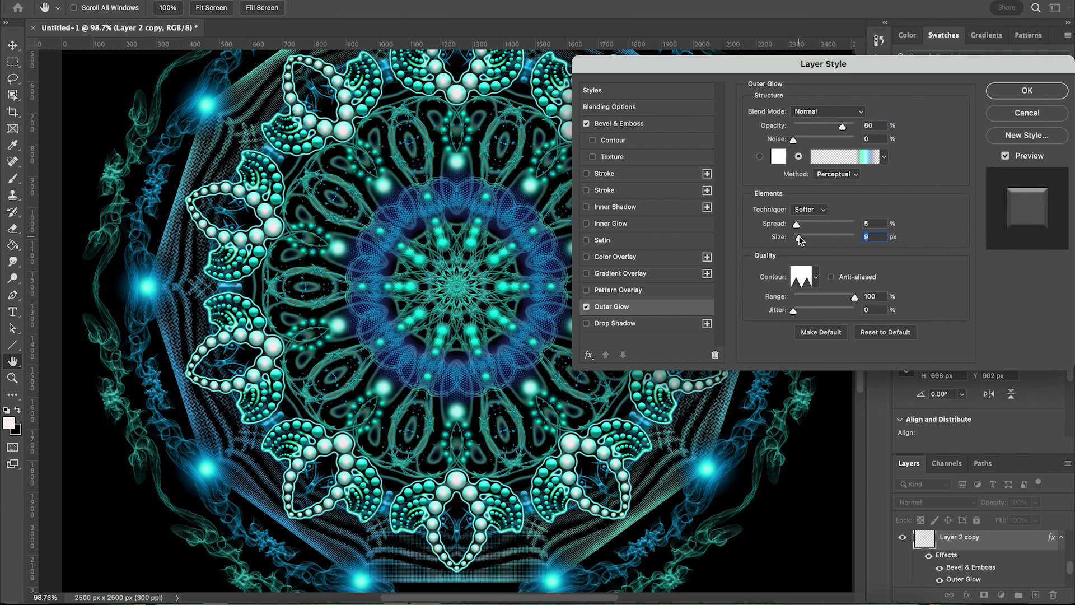
pyautogui.click(585, 307)
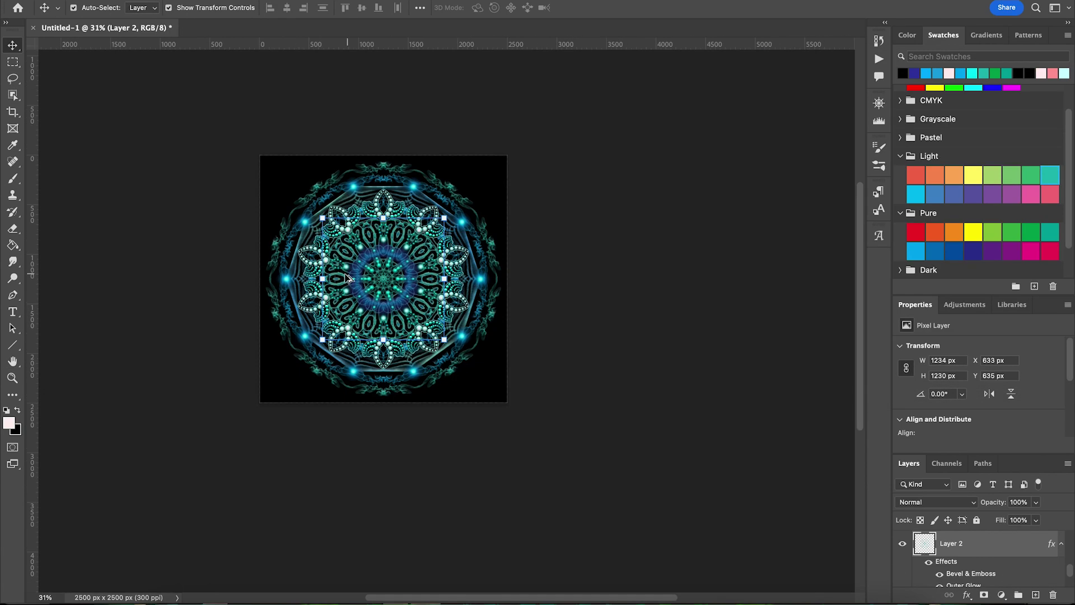
pyautogui.scroll(5, 352, 235)
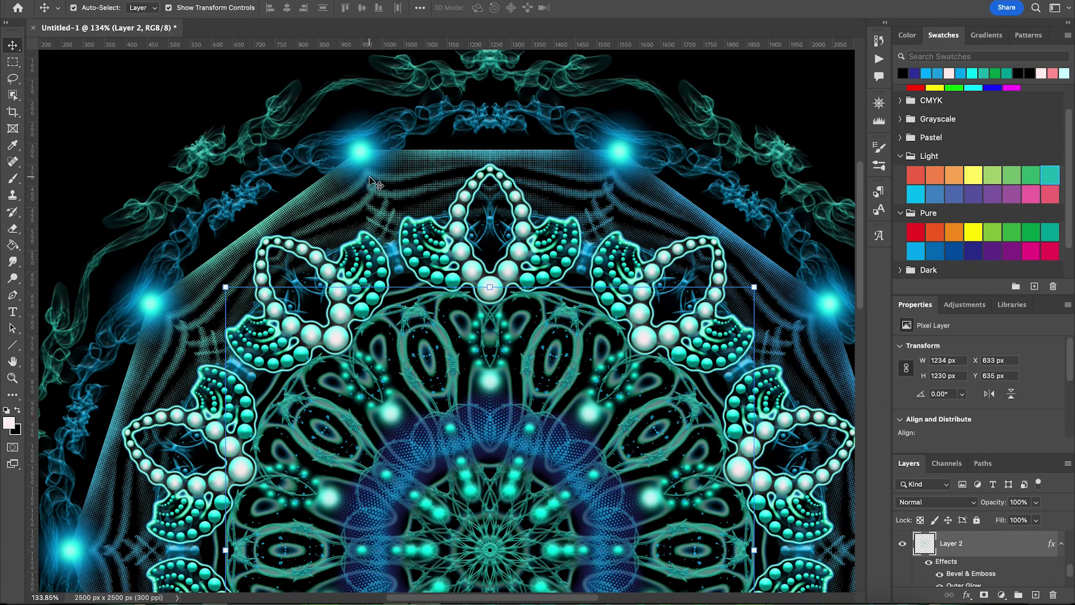
# - Paint small symmetrical cyan dots around the outer smoke ring on Layer 10
pyautogui.press('b')
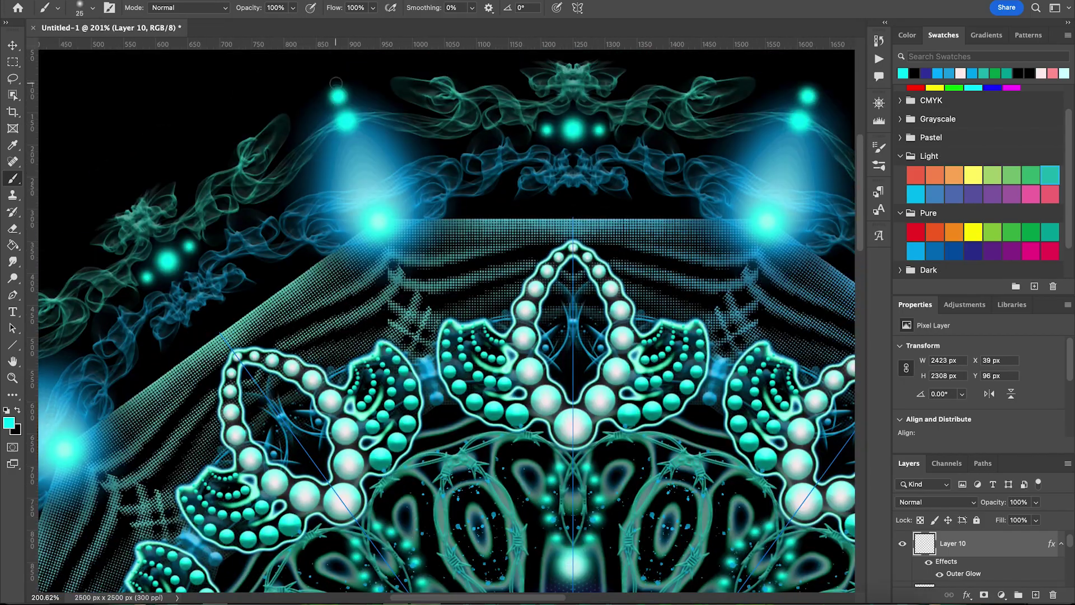
pyautogui.scroll(-5, 320, 185)
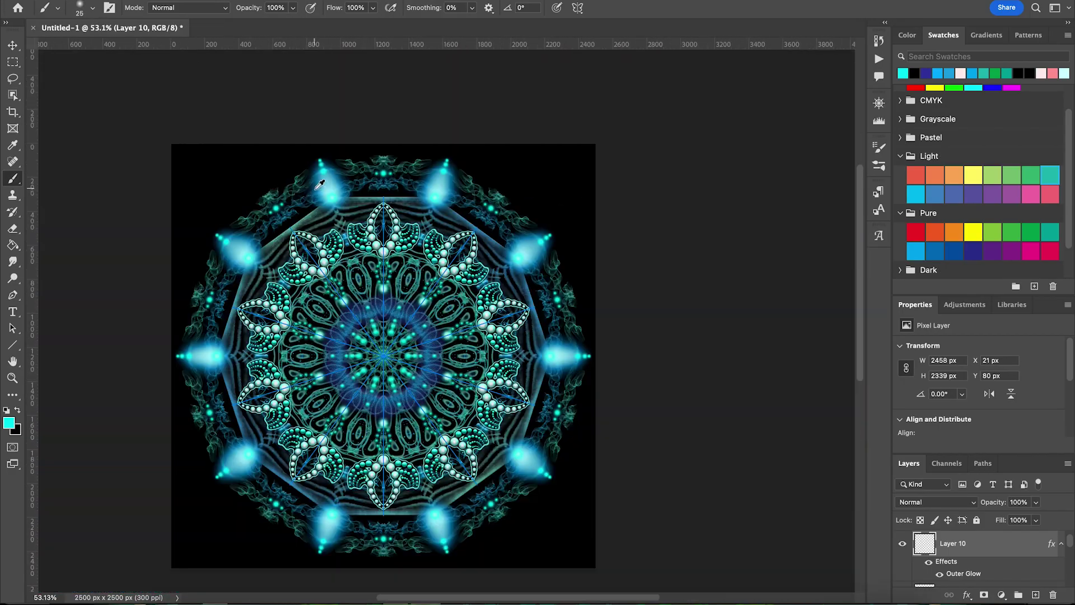
pyautogui.press('v')
pyautogui.scroll(-3, 605, 299)
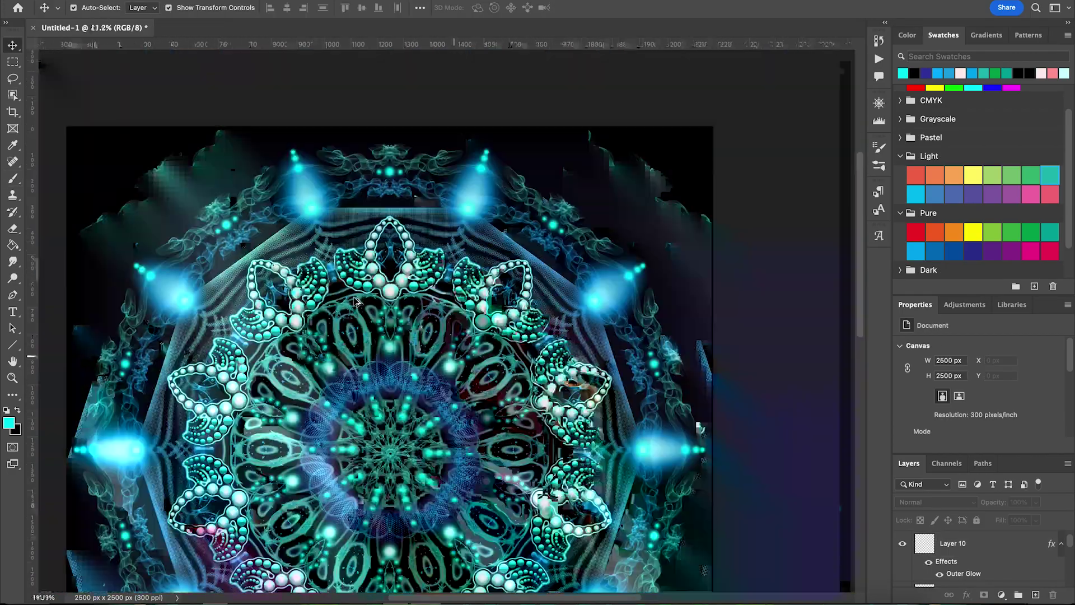
pyautogui.scroll(3, 359, 305)
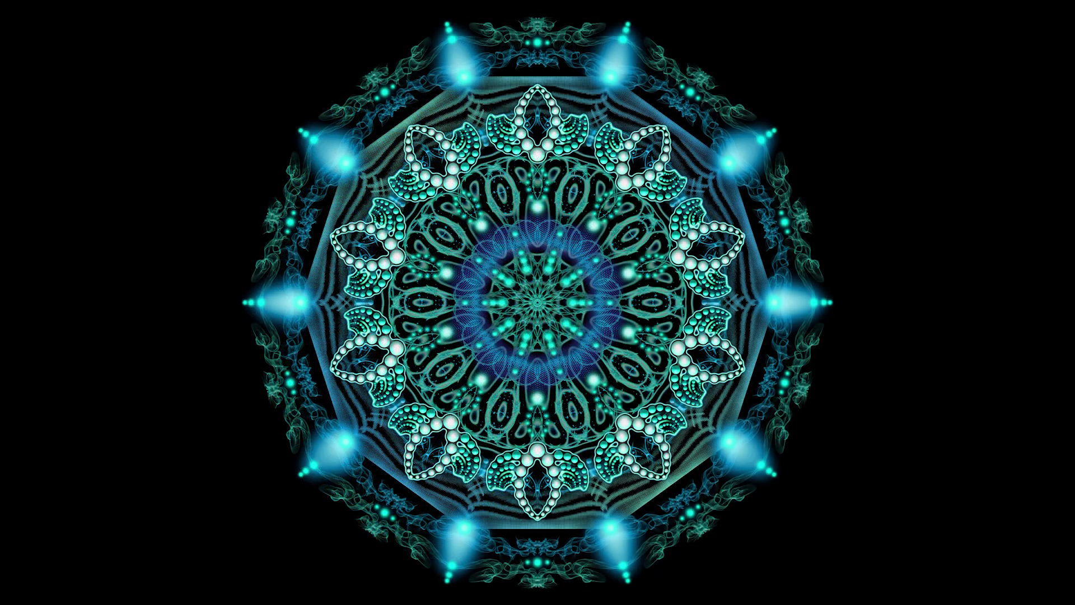